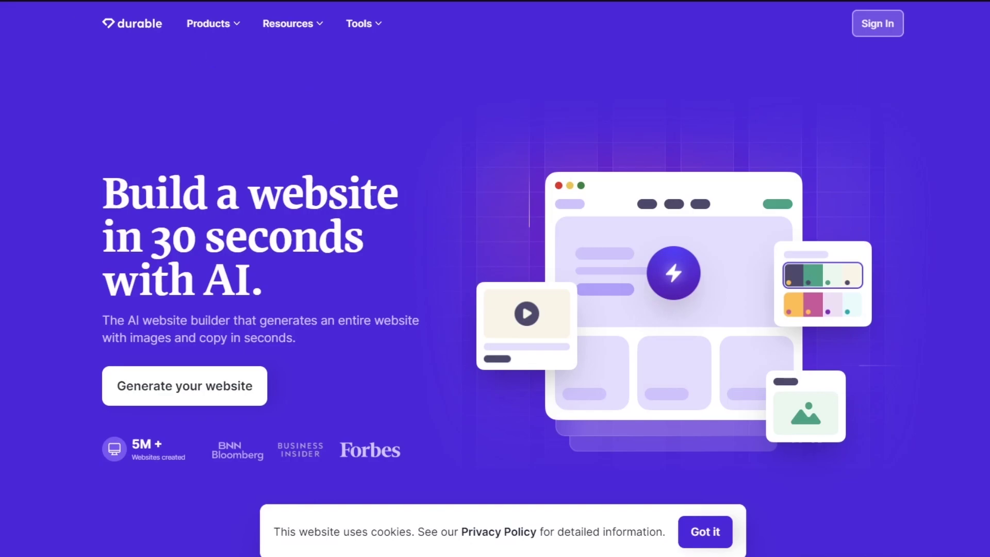
# Step: Browse the product and resource listings and open the AI Website Builder product page
pyautogui.click(211, 24)
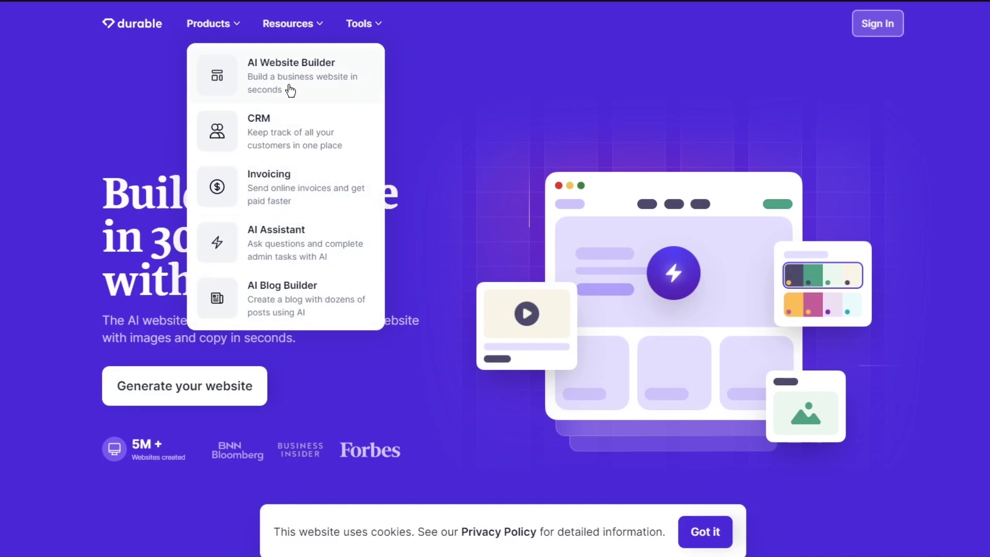
pyautogui.moveTo(305, 26)
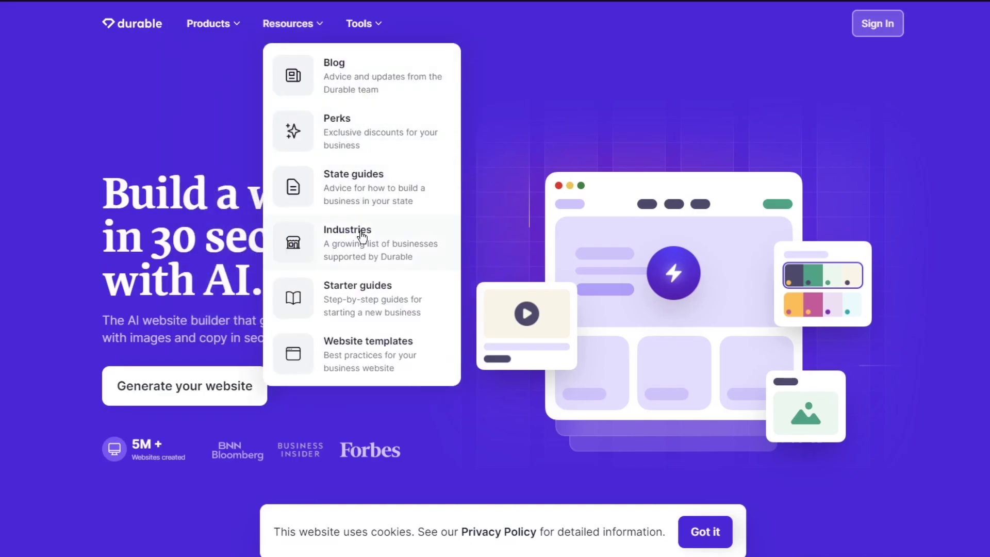
pyautogui.moveTo(232, 29)
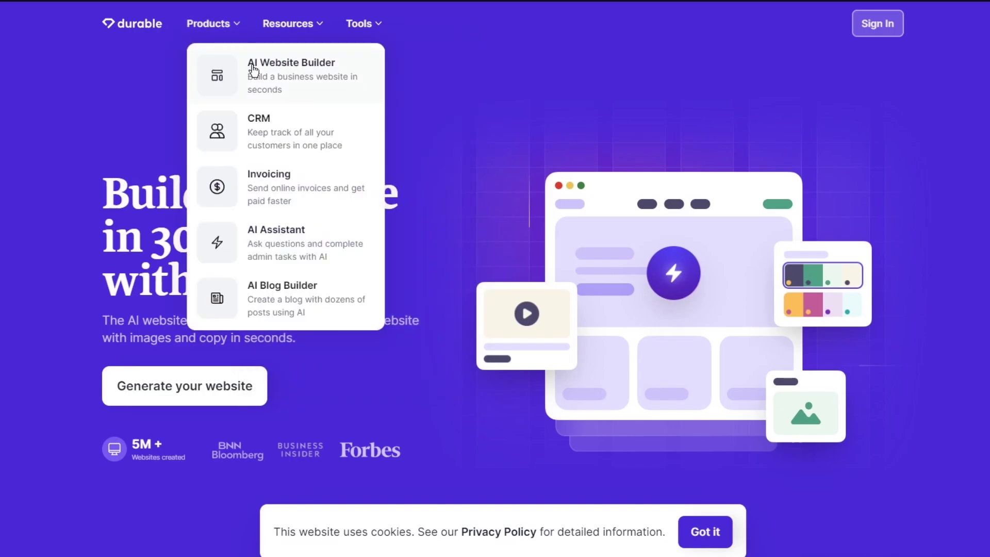
pyautogui.click(263, 66)
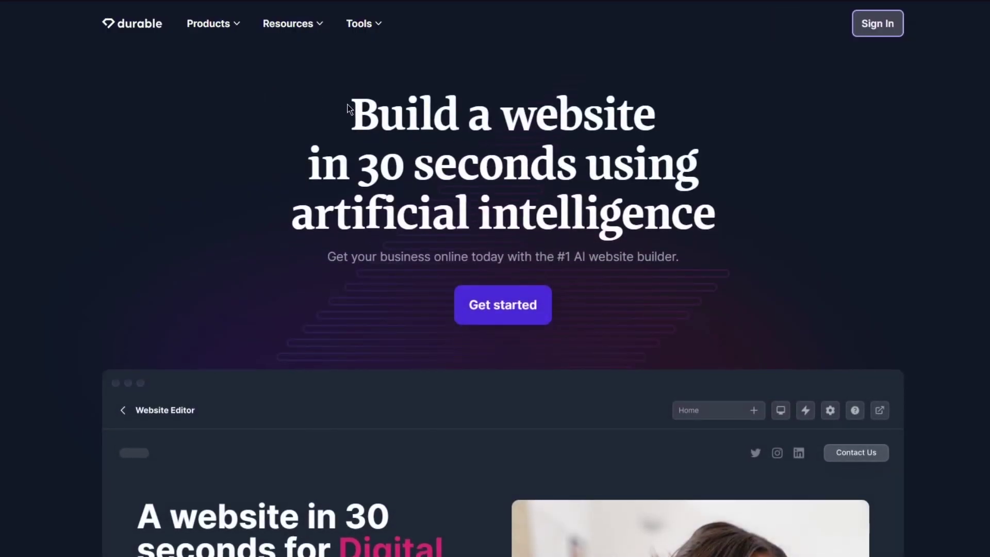
# Step: Review the AI Website Builder introduction and get started with creating a new website
pyautogui.moveTo(347, 103); pyautogui.dragTo(778, 237)
pyautogui.click(541, 201)
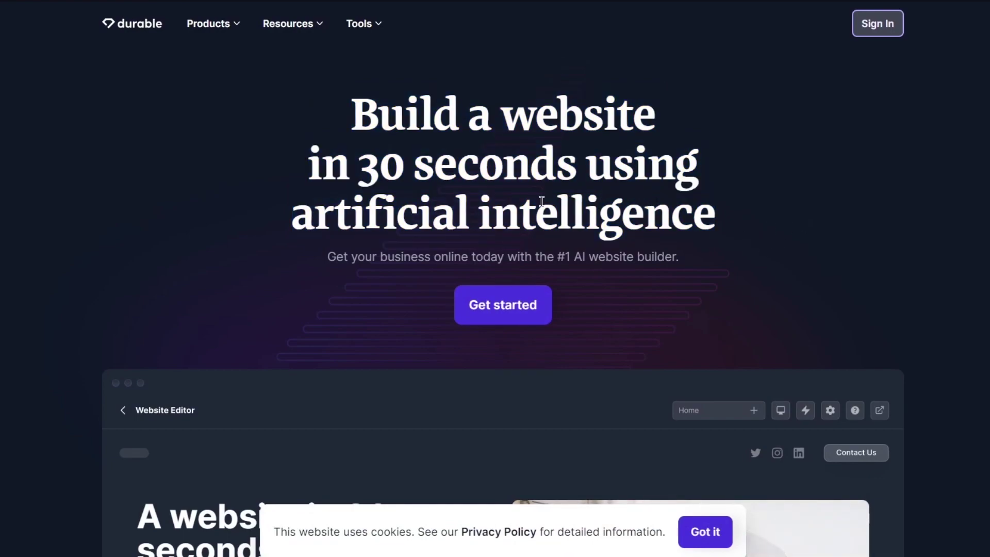
pyautogui.moveTo(402, 257); pyautogui.dragTo(475, 257)
pyautogui.click(610, 256)
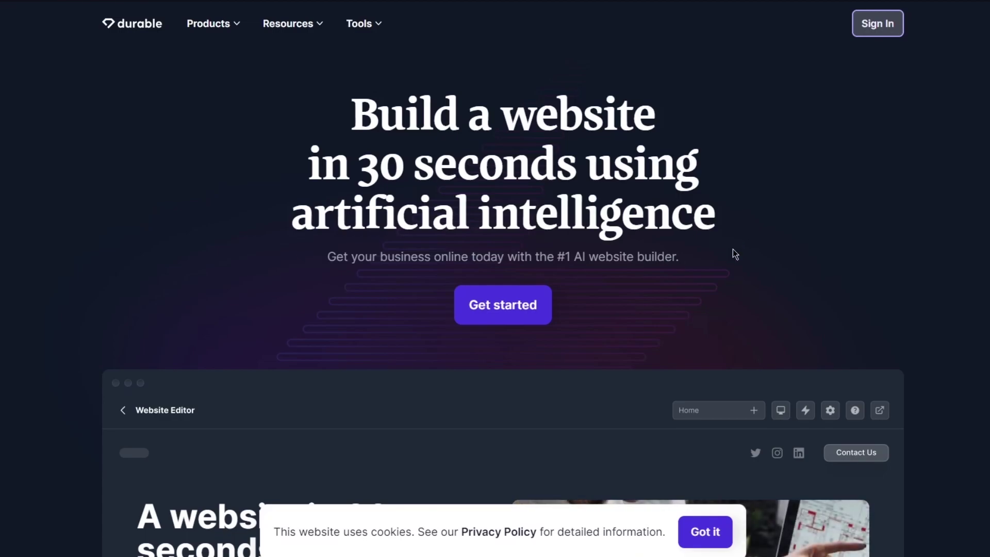
pyautogui.scroll(-3, 732, 249)
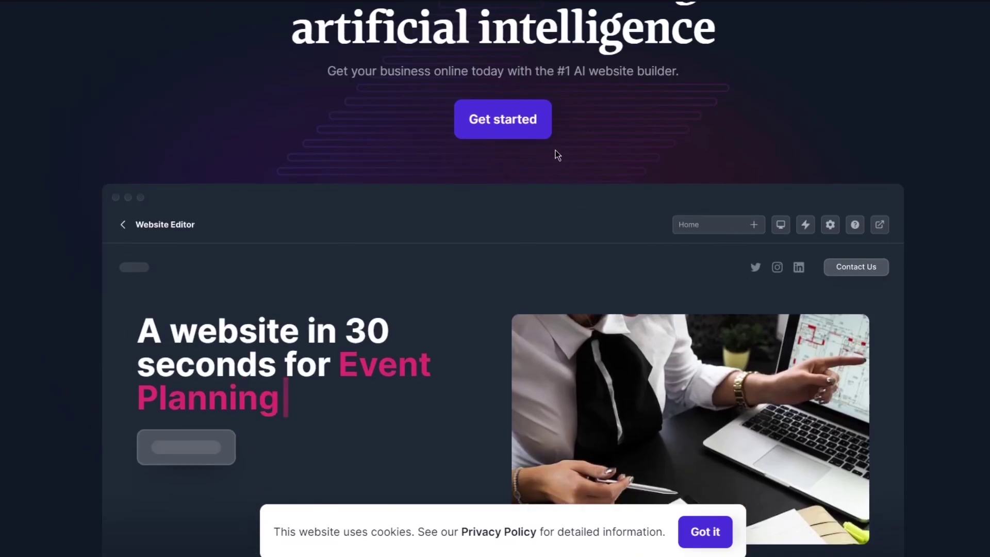
pyautogui.click(505, 126)
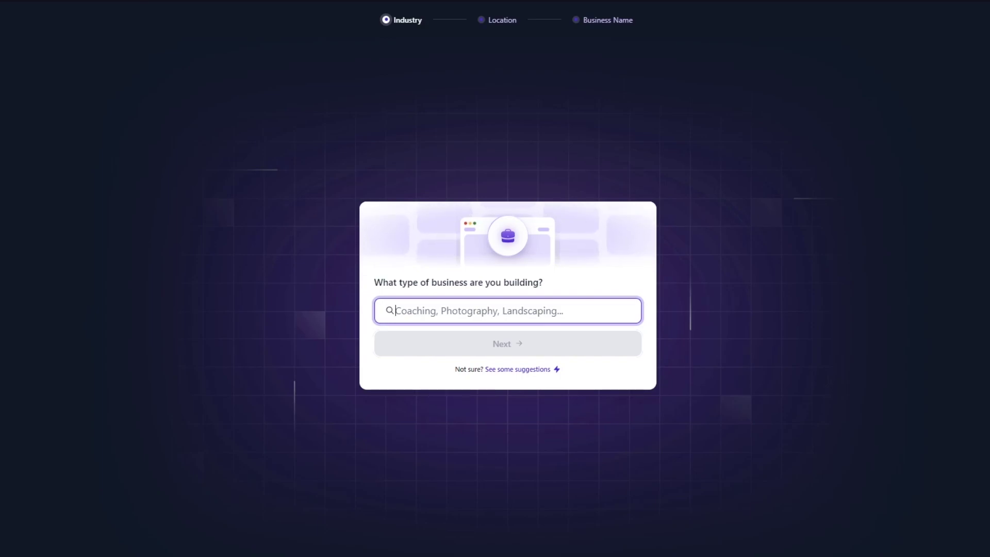
# Step: Choose Coffee Shop as the type of business and continue to the location question
pyautogui.click(412, 312)
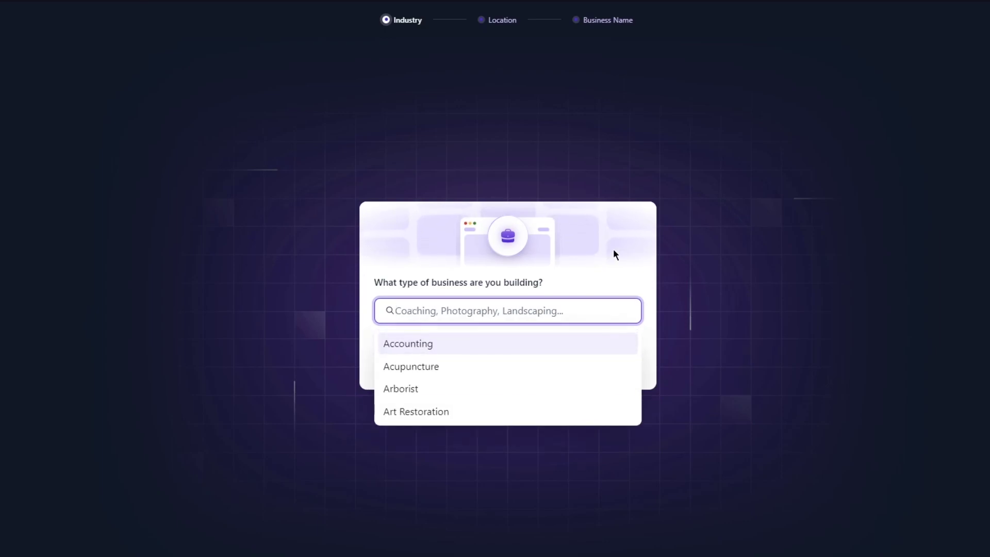
pyautogui.scroll(-3, 497, 387)
pyautogui.scroll(-3, 500, 369)
pyautogui.scroll(3, 426, 370)
pyautogui.scroll(-4, 447, 377)
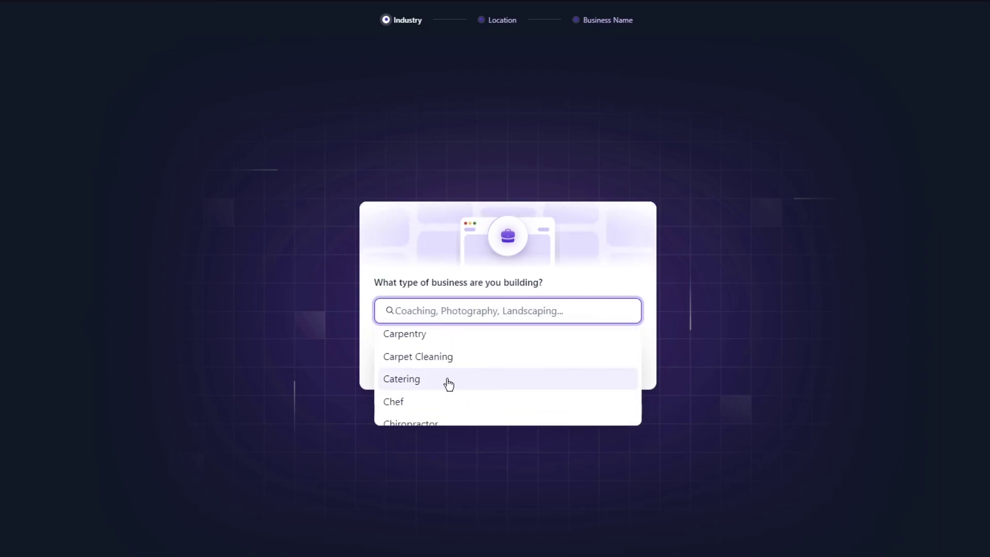
pyautogui.scroll(-3, 447, 379)
pyautogui.scroll(-3, 436, 382)
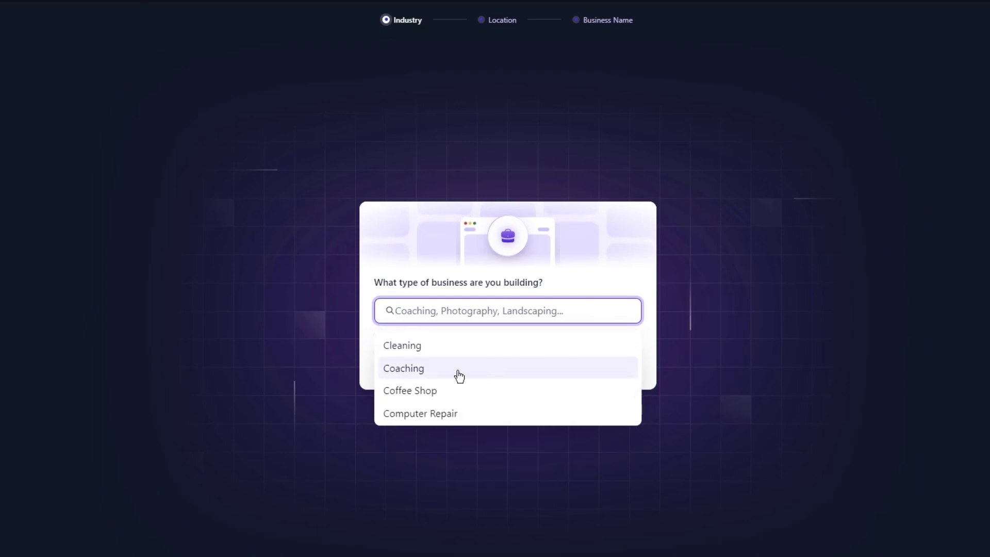
pyautogui.scroll(-3, 491, 396)
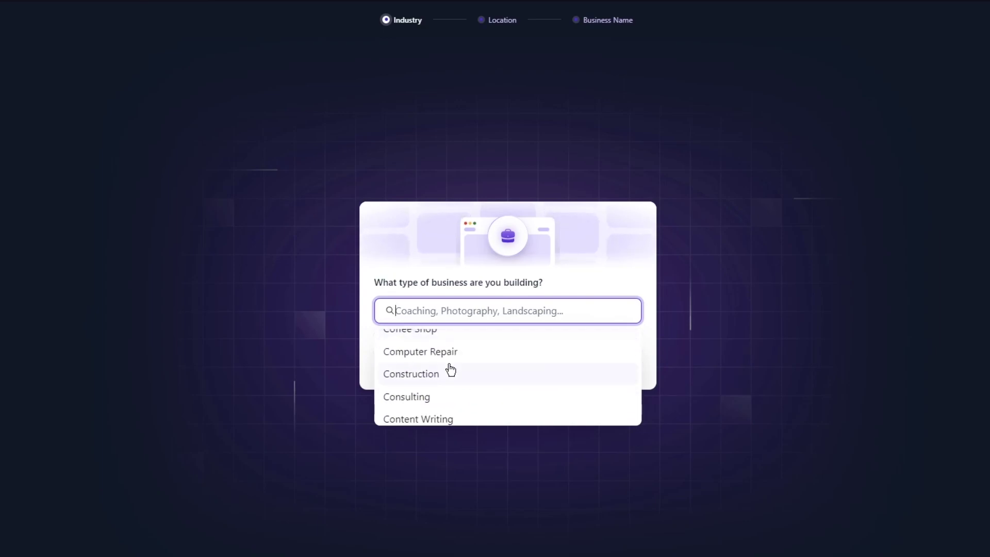
pyautogui.scroll(3, 444, 382)
pyautogui.click(451, 392)
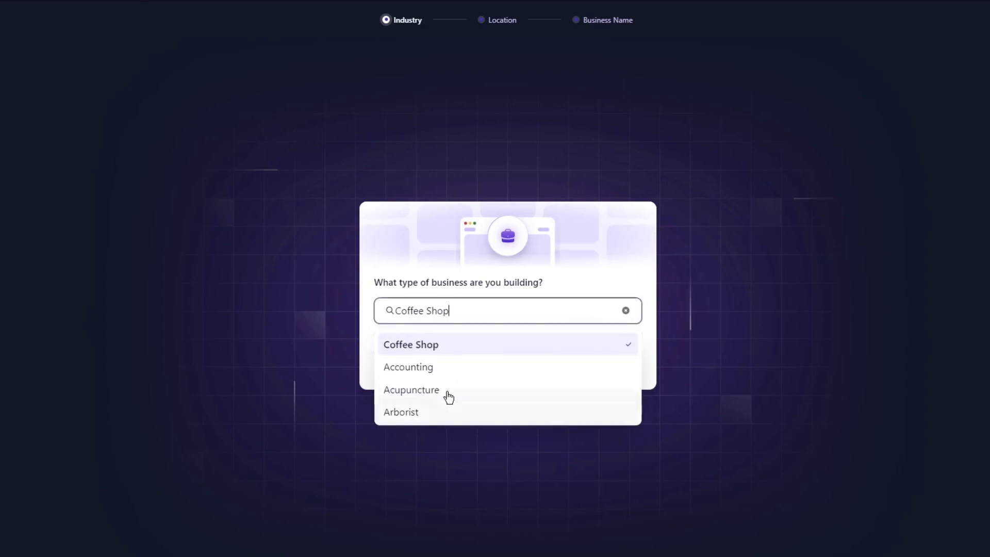
pyautogui.click(494, 349)
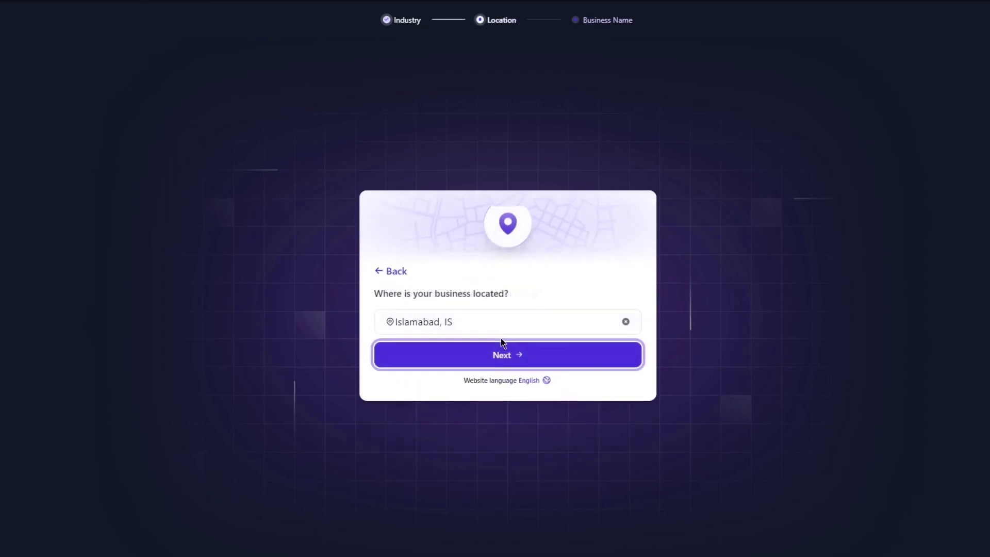
# Step: Accept the prefilled business location and generate the website under the business name Coffee Lab
pyautogui.click(479, 363)
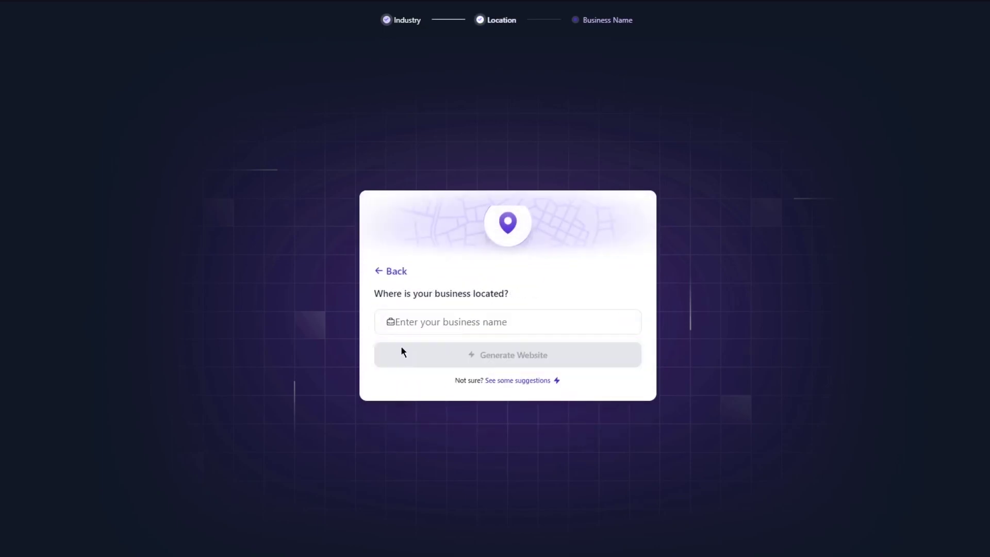
pyautogui.click(462, 325)
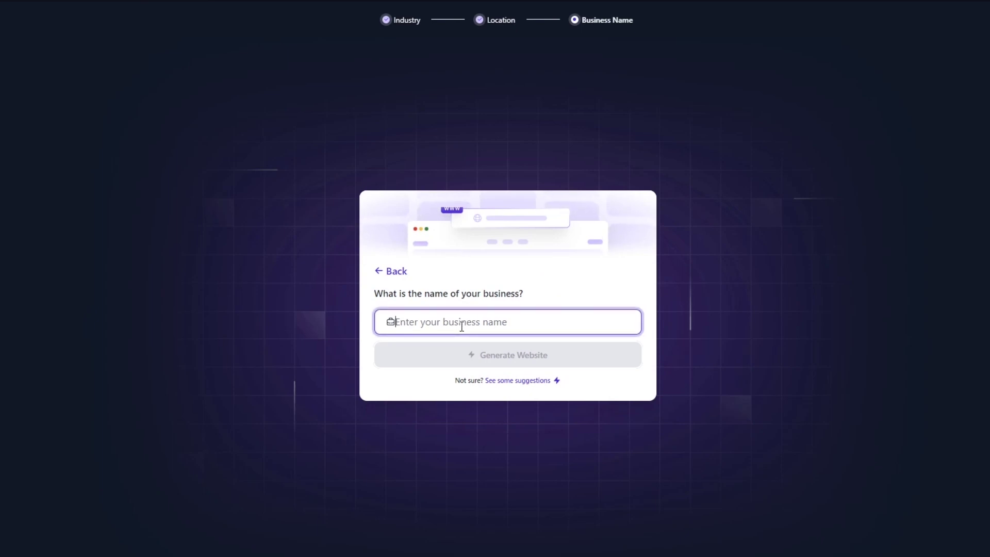
pyautogui.write('coffee')
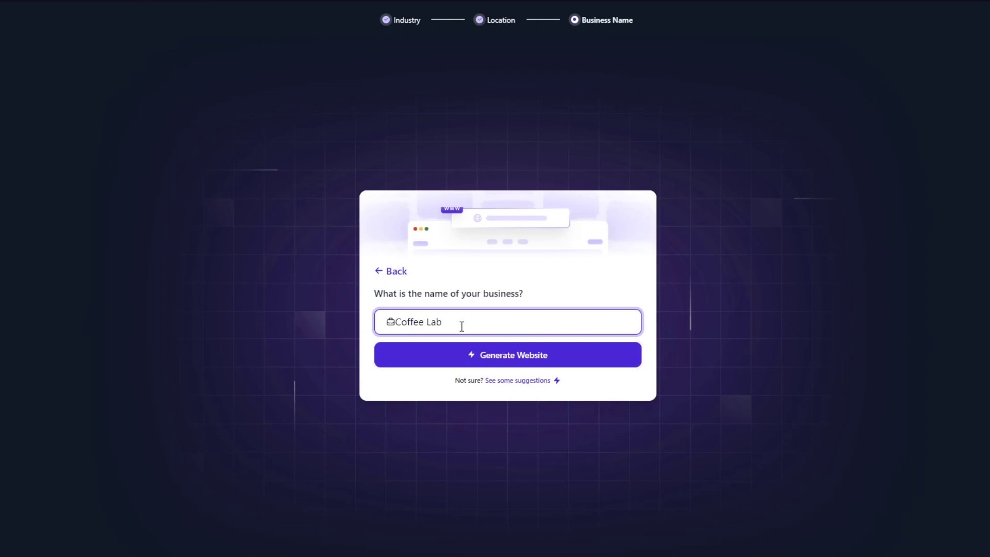
pyautogui.click(483, 350)
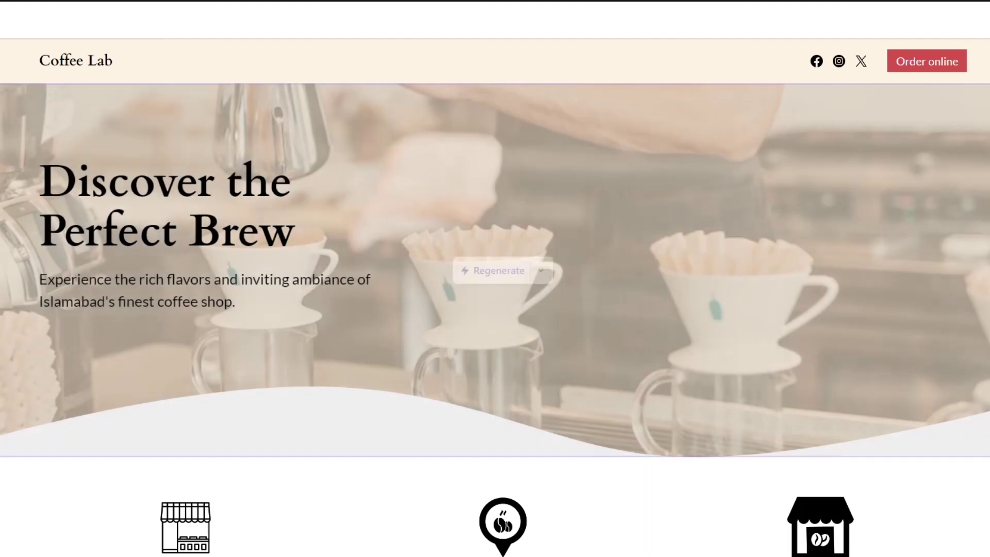
# Step: Examine the generated Coffee Lab homepage, from the header and banner down through the About us, gallery and Order online sections
pyautogui.scroll(-3, 426, 255)
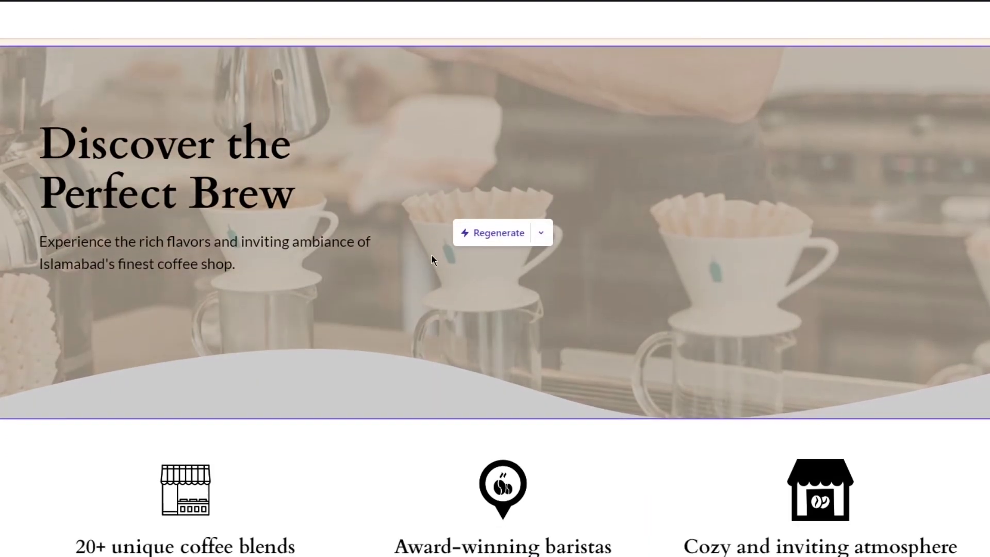
pyautogui.scroll(3, 444, 253)
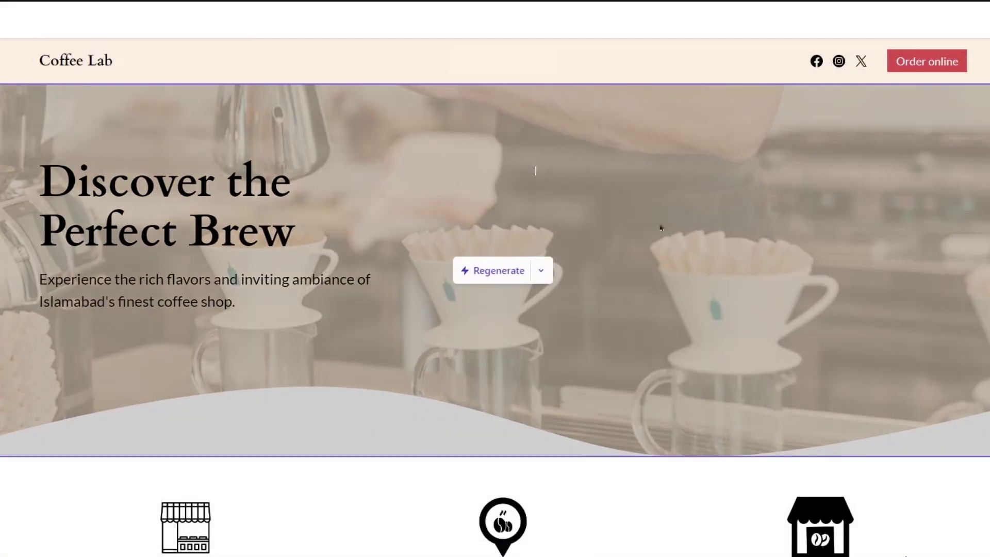
pyautogui.scroll(-5, 688, 239)
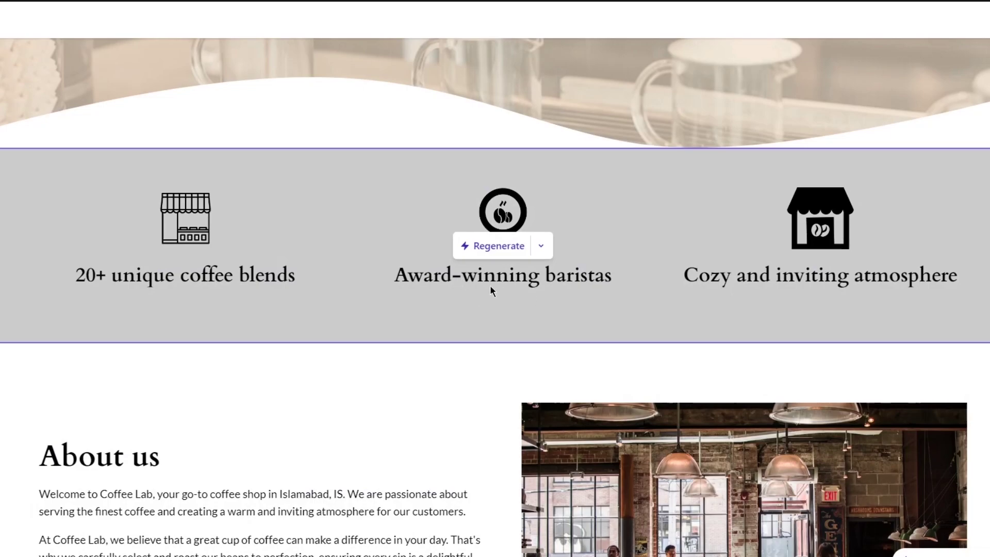
pyautogui.scroll(-4, 868, 277)
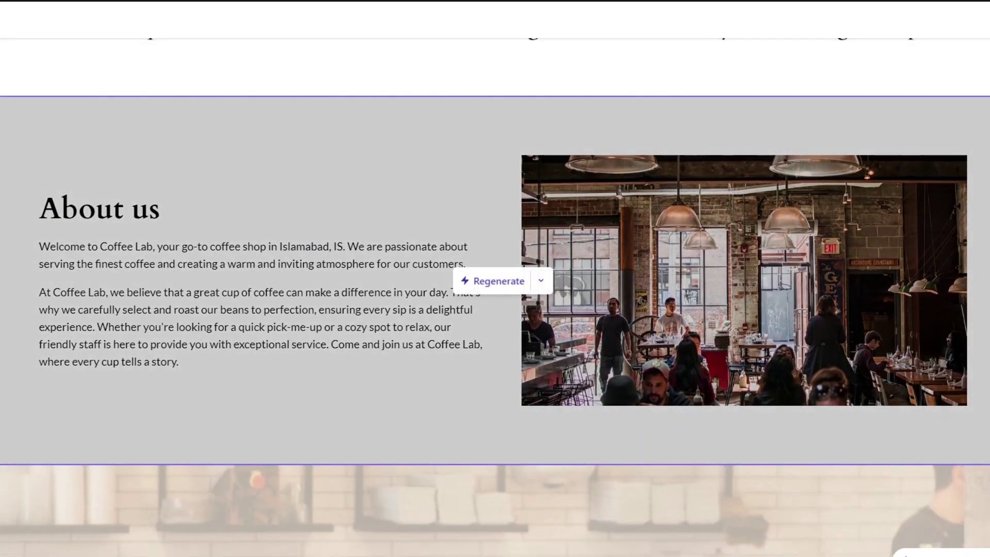
pyautogui.scroll(-7, 166, 221)
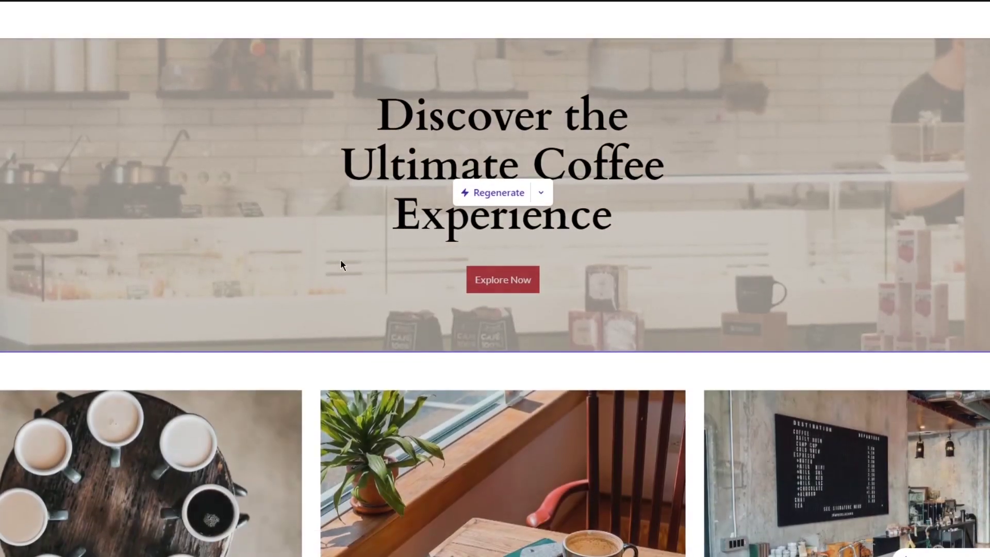
pyautogui.scroll(-8, 314, 381)
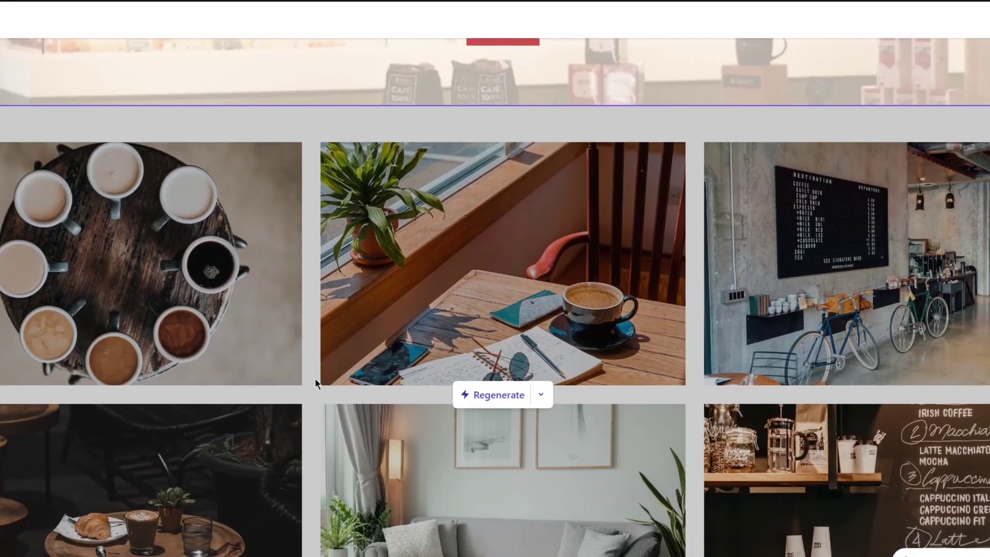
pyautogui.scroll(-7, 316, 382)
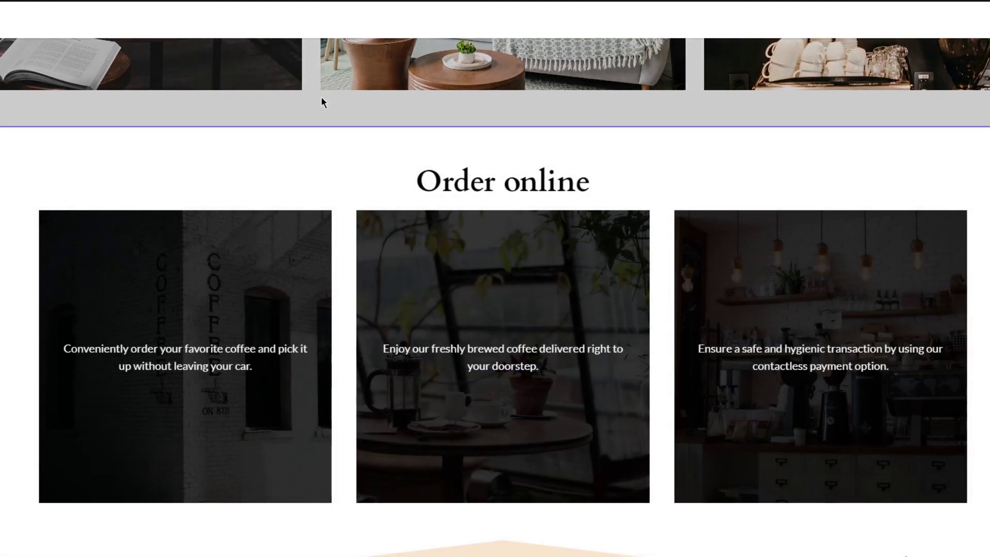
pyautogui.scroll(-3, 321, 97)
pyautogui.scroll(19, 310, 441)
pyautogui.scroll(15, 505, 292)
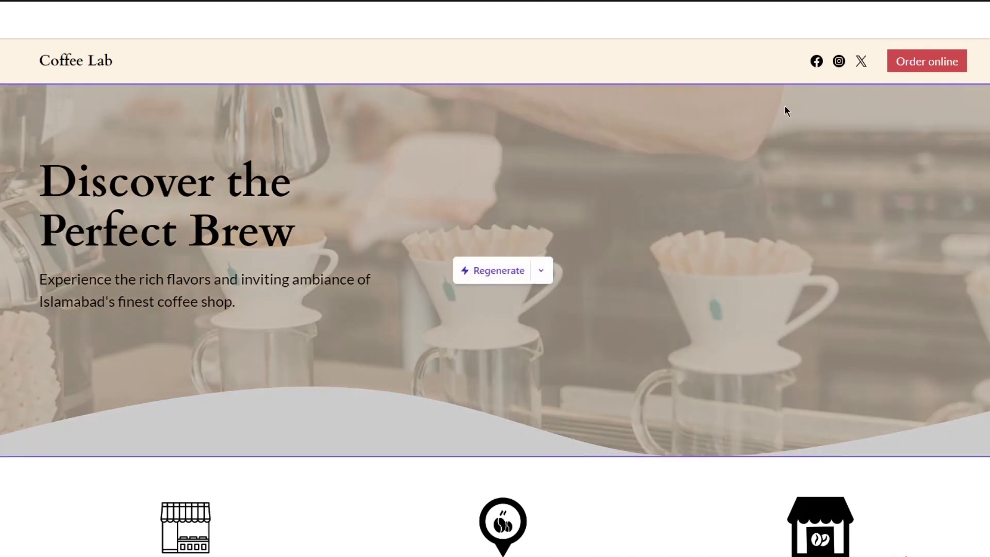
pyautogui.scroll(-15, 542, 119)
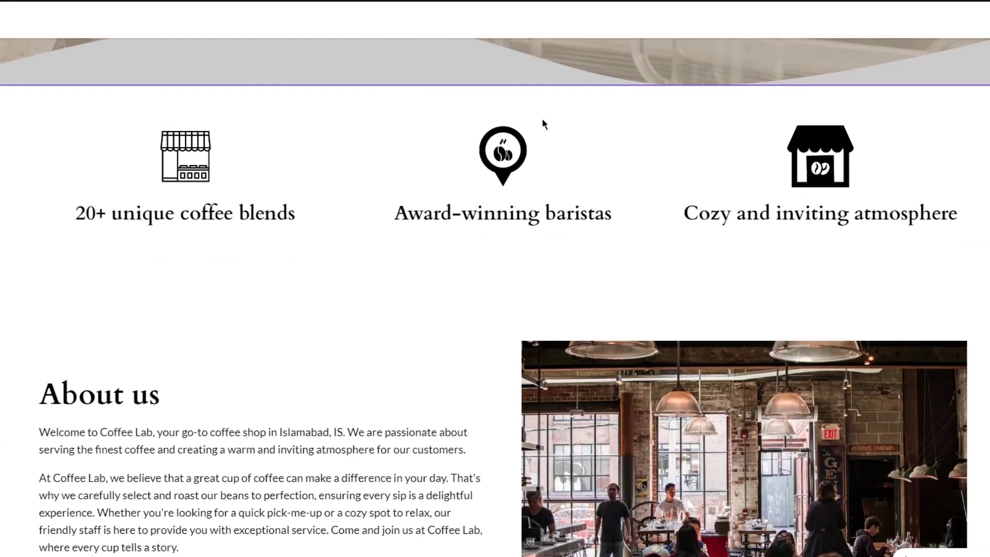
pyautogui.scroll(15, 543, 119)
pyautogui.scroll(-20, 547, 128)
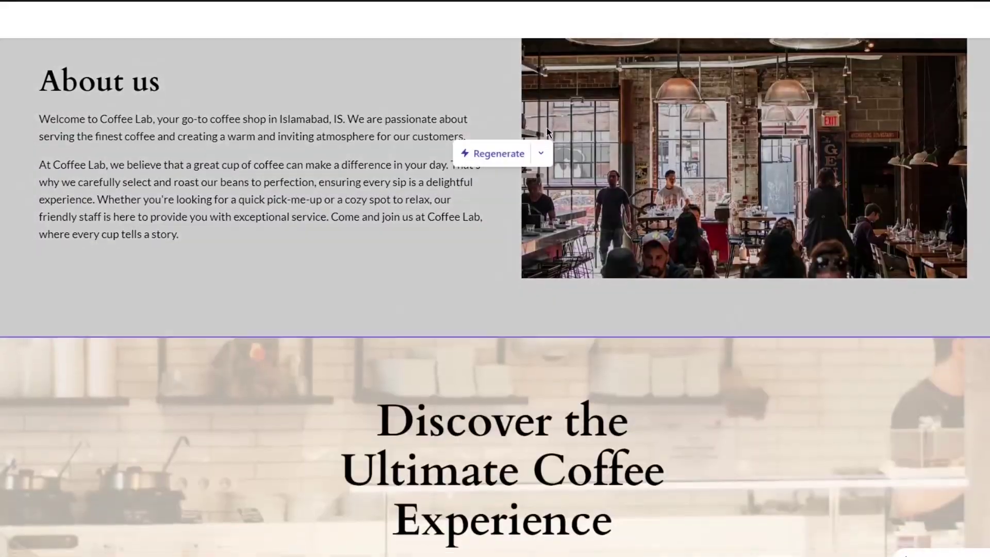
# Step: Regenerate the styles of the Coffee Lab header at the start of the page
pyautogui.scroll(20, 572, 178)
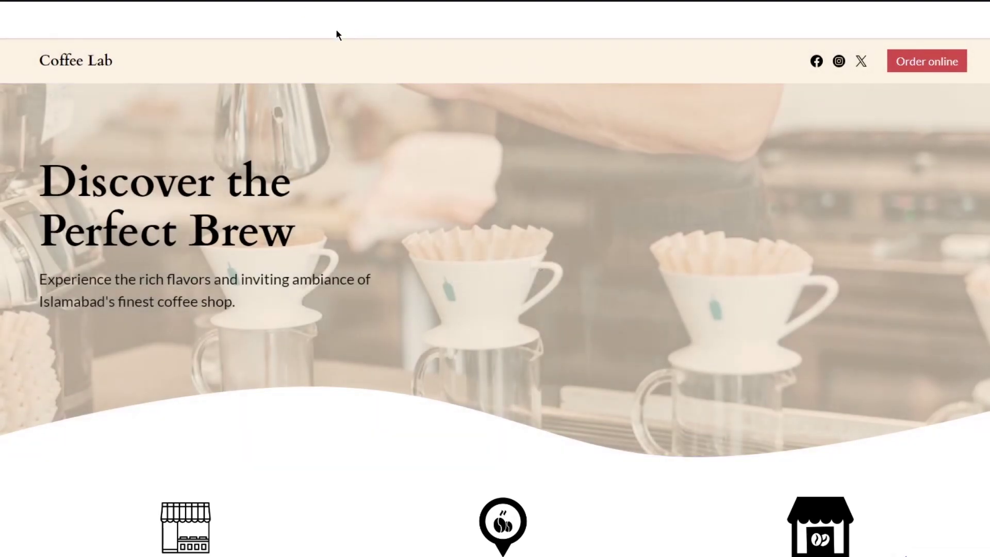
pyautogui.moveTo(413, 71)
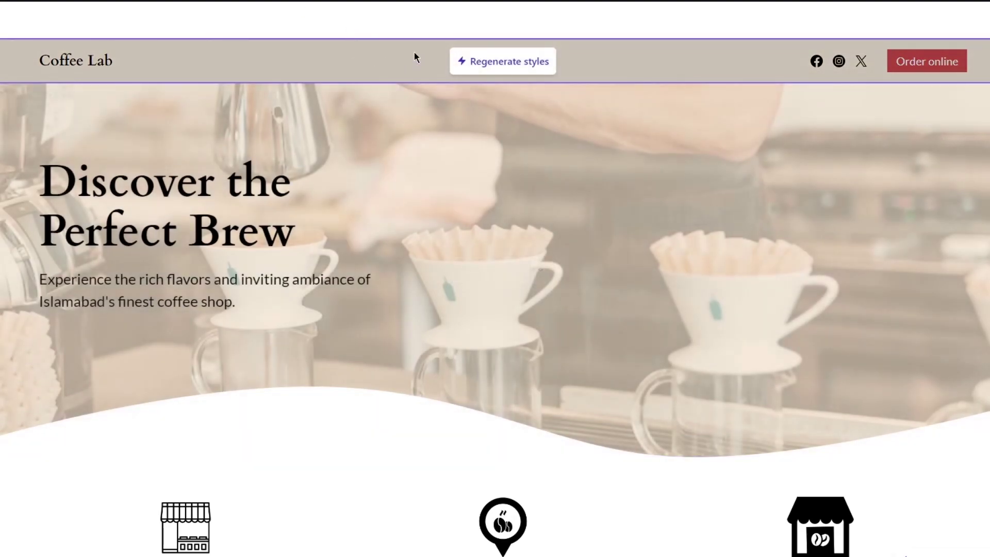
pyautogui.click(477, 74)
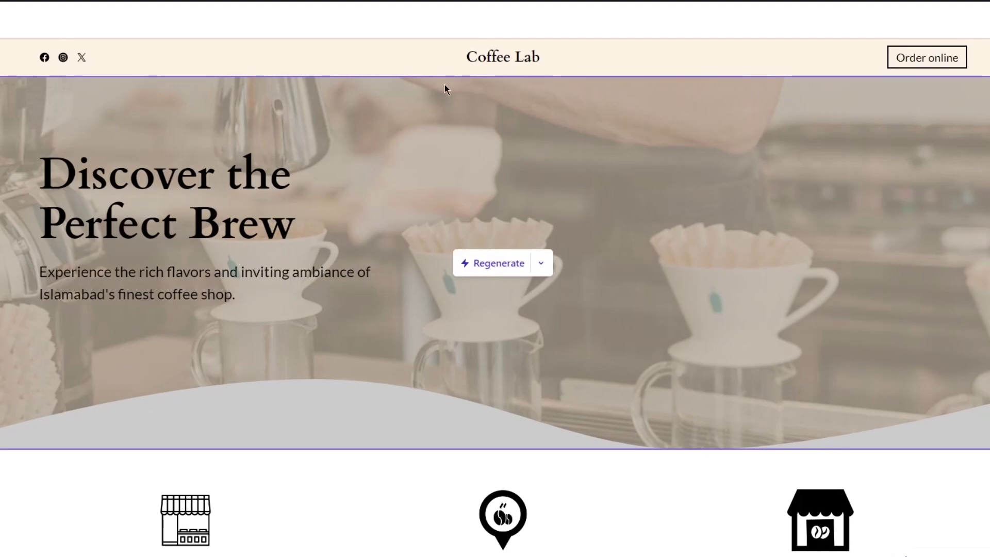
# Step: Regenerate the Order online section located just above the footer
pyautogui.scroll(-5, 468, 345)
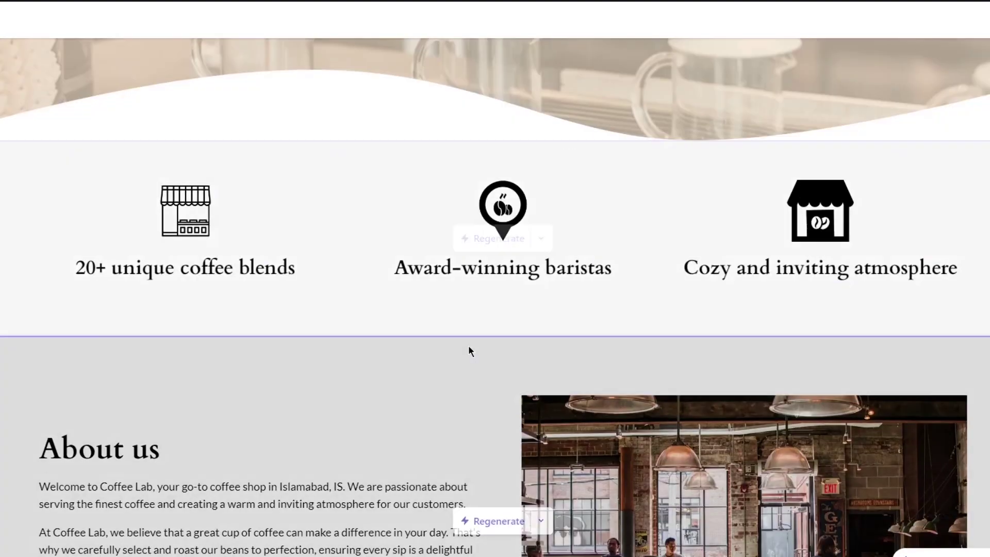
pyautogui.scroll(-15, 507, 292)
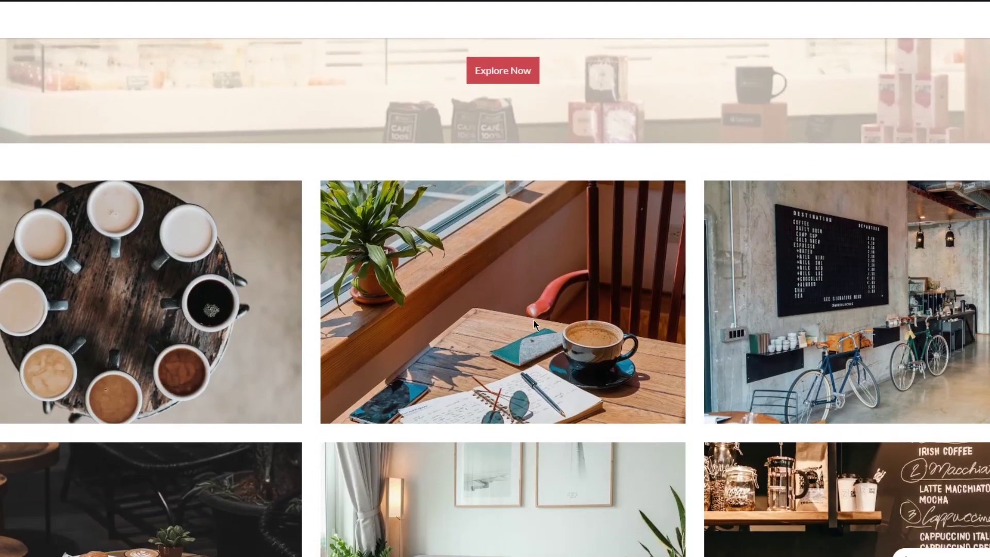
pyautogui.scroll(-10, 534, 321)
pyautogui.click(537, 229)
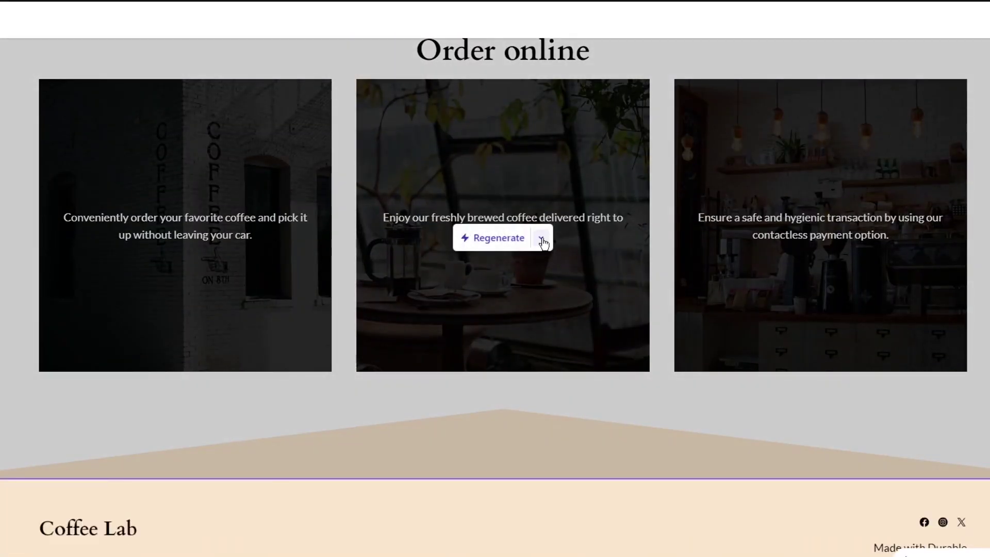
pyautogui.click(515, 239)
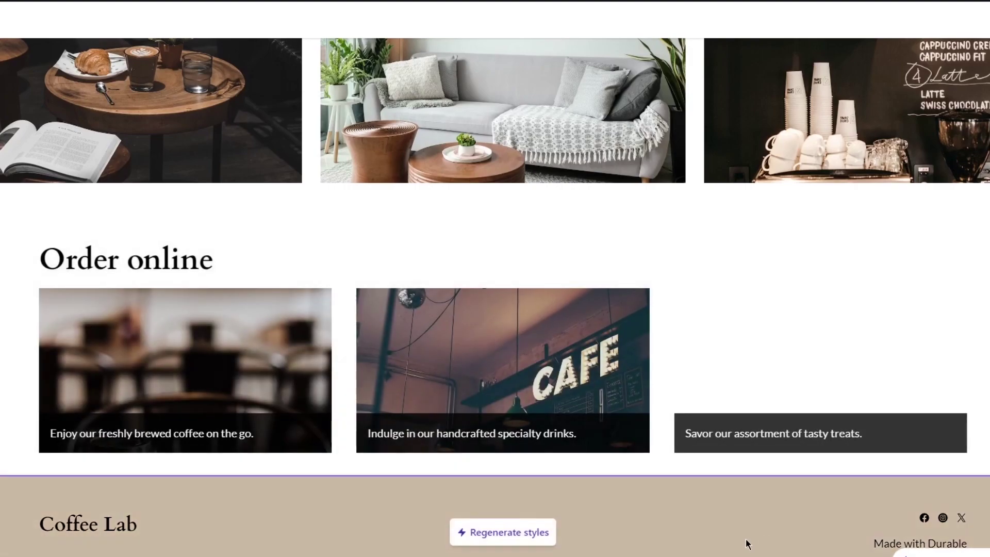
# Step: Regenerate the Order online section above the footer once more and dismiss the sign-up form
pyautogui.moveTo(506, 404)
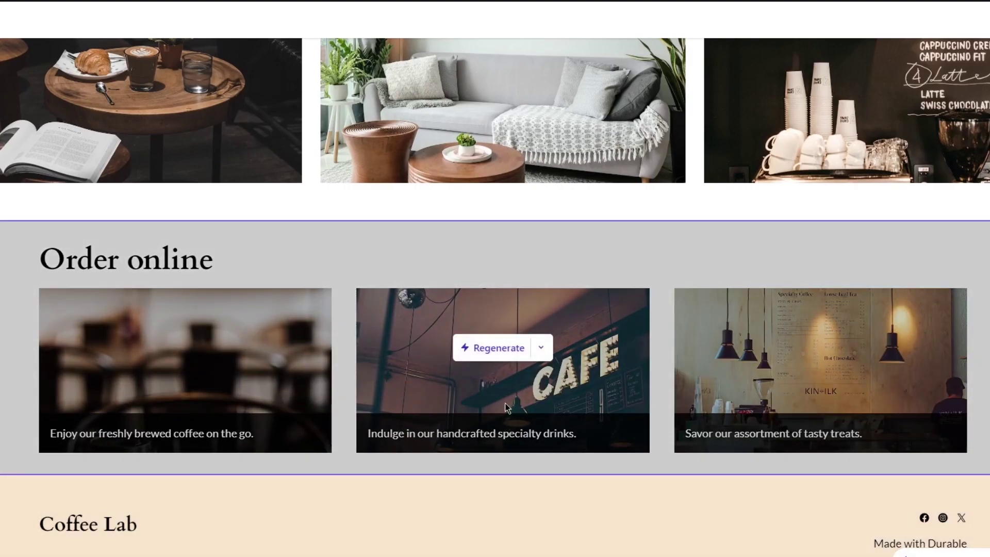
pyautogui.click(508, 357)
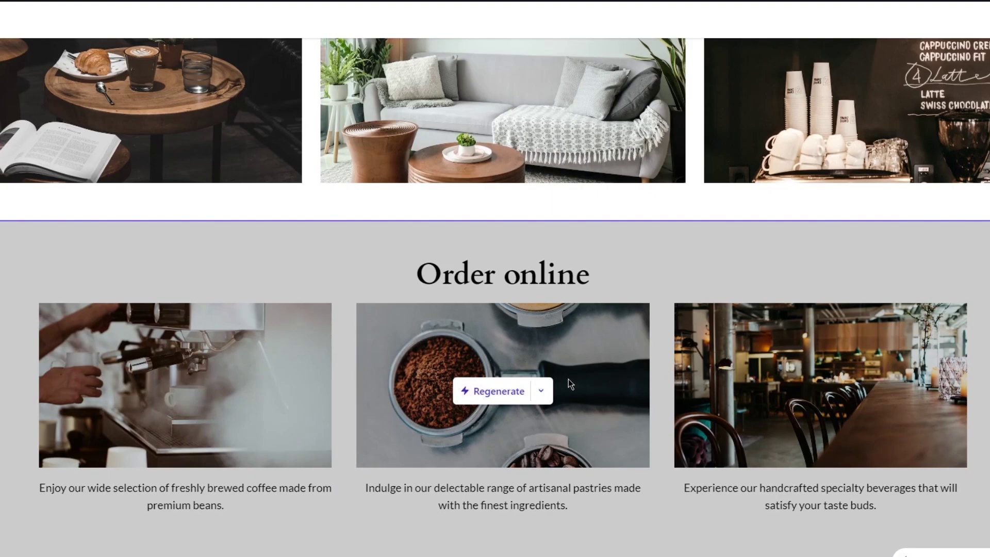
pyautogui.click(551, 392)
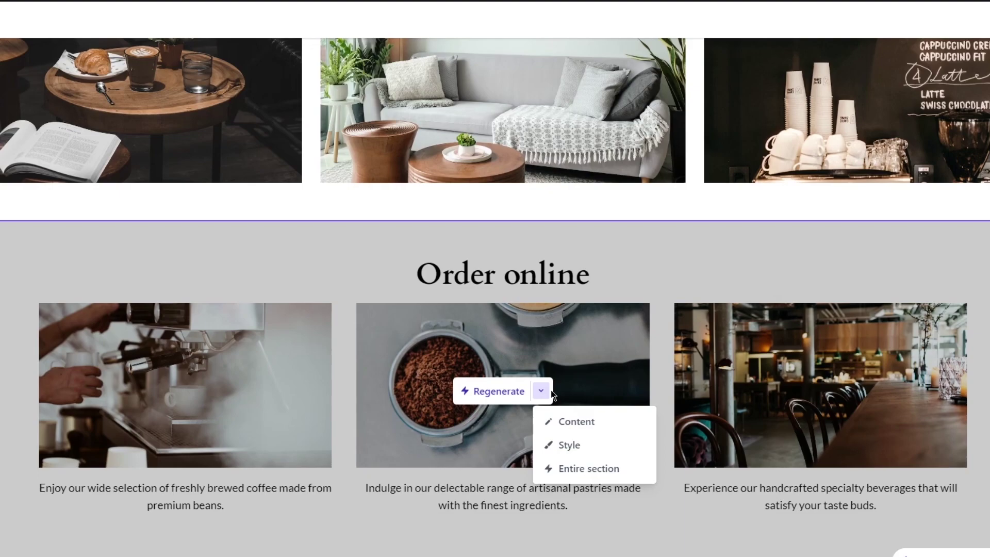
pyautogui.click(545, 387)
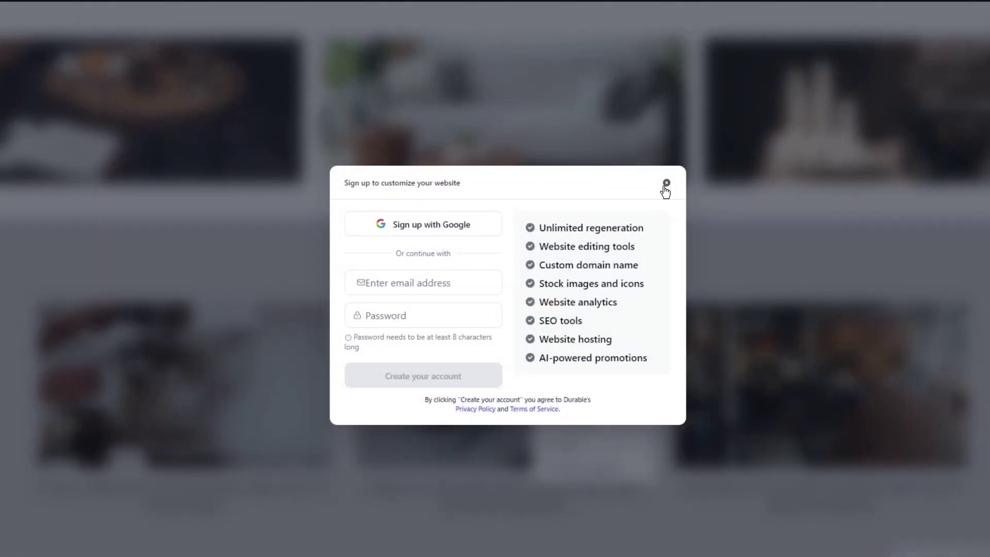
pyautogui.click(666, 183)
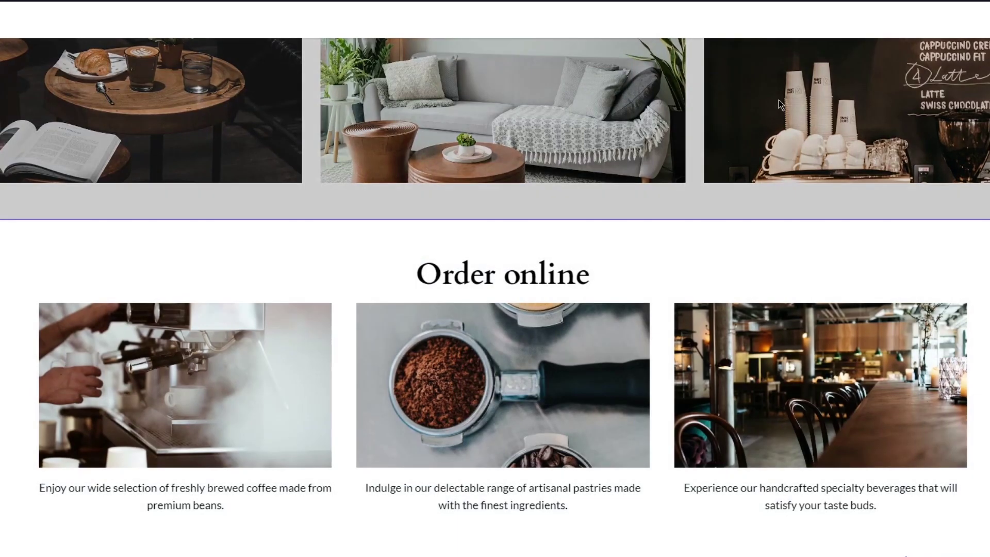
# Step: Create a Durable account for customizing the website by entering the account e-mail address and the account password
pyautogui.scroll(-2, 594, 154)
pyautogui.scroll(10, 588, 164)
pyautogui.scroll(5, 579, 187)
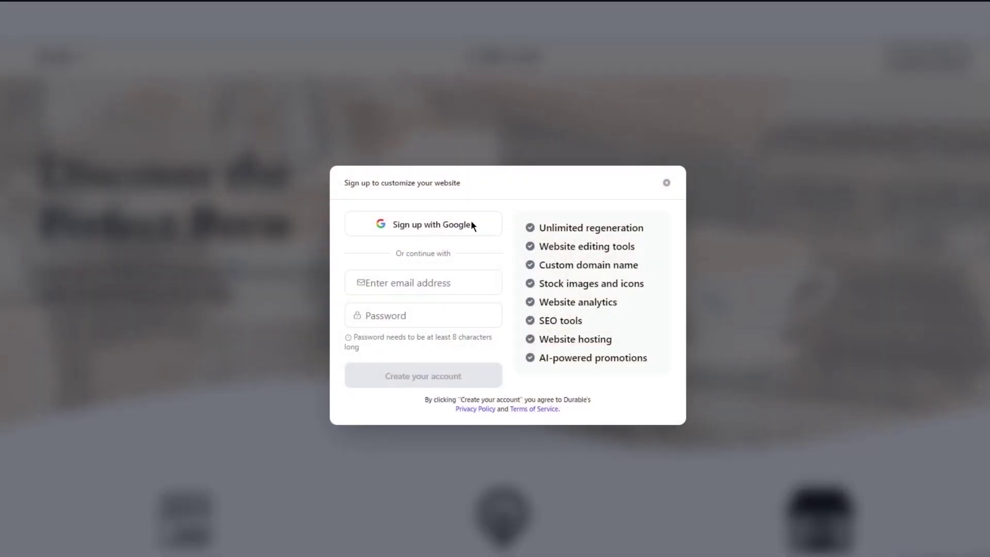
pyautogui.click(401, 287)
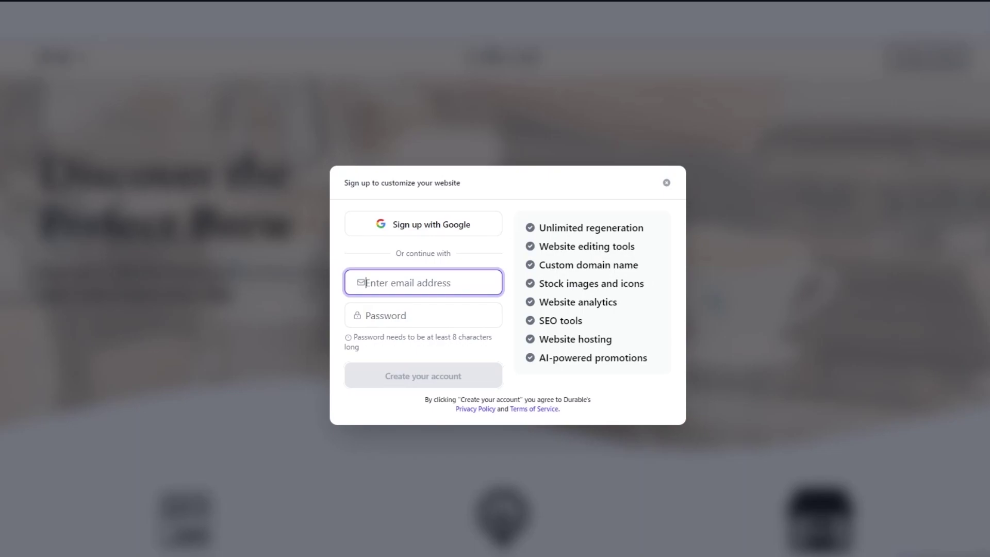
pyautogui.rightClick(457, 295)
pyautogui.click(494, 390)
pyautogui.click(439, 314)
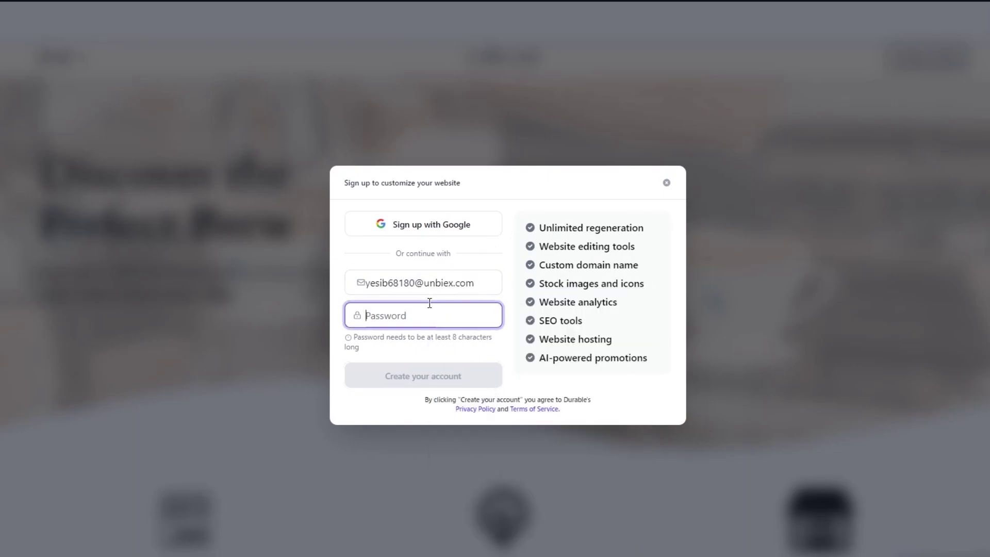
pyautogui.write('•••••')
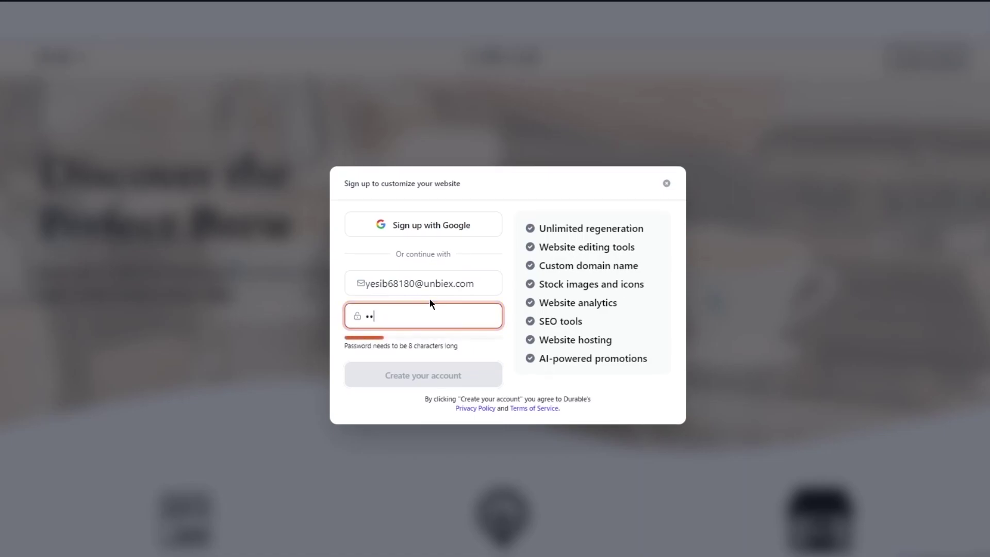
pyautogui.write('•••••')
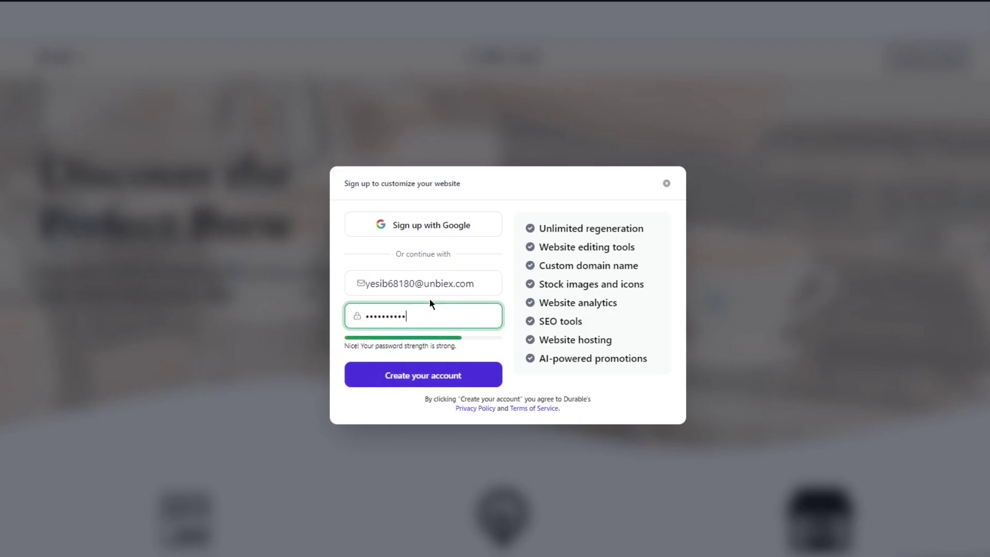
pyautogui.write('•••')
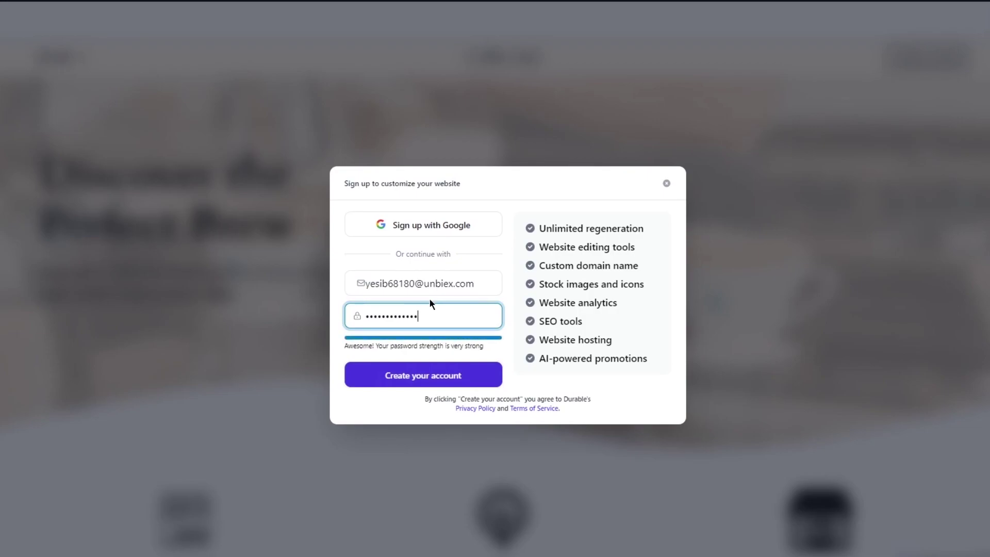
pyautogui.click(401, 386)
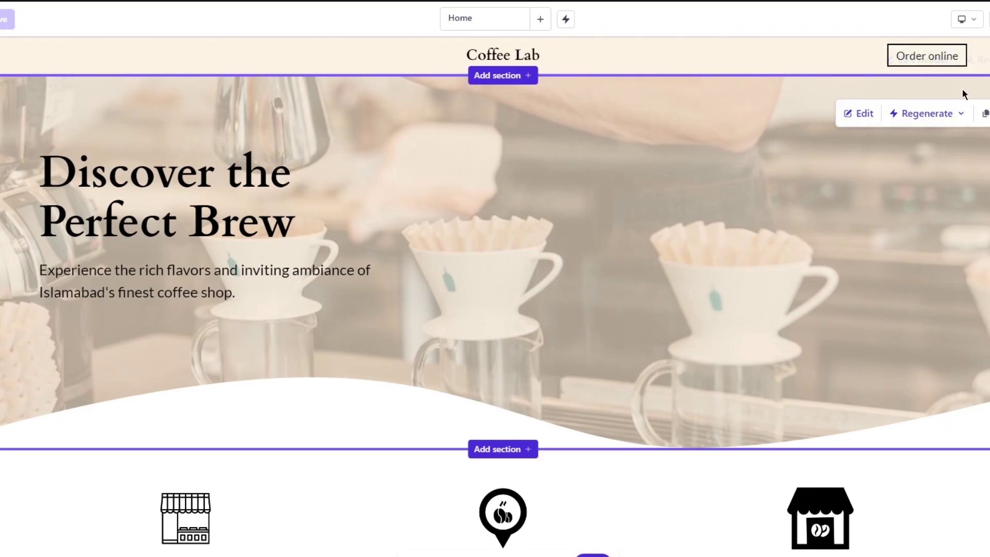
# Step: Regenerate only the content of the opening banner, which has the heading Discover the Perfect Brew
pyautogui.click(941, 118)
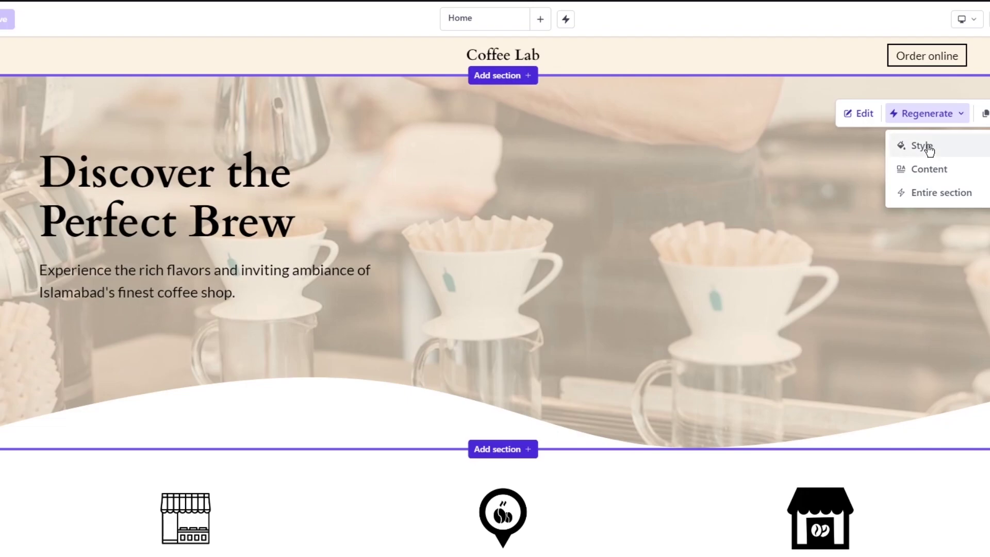
pyautogui.click(973, 167)
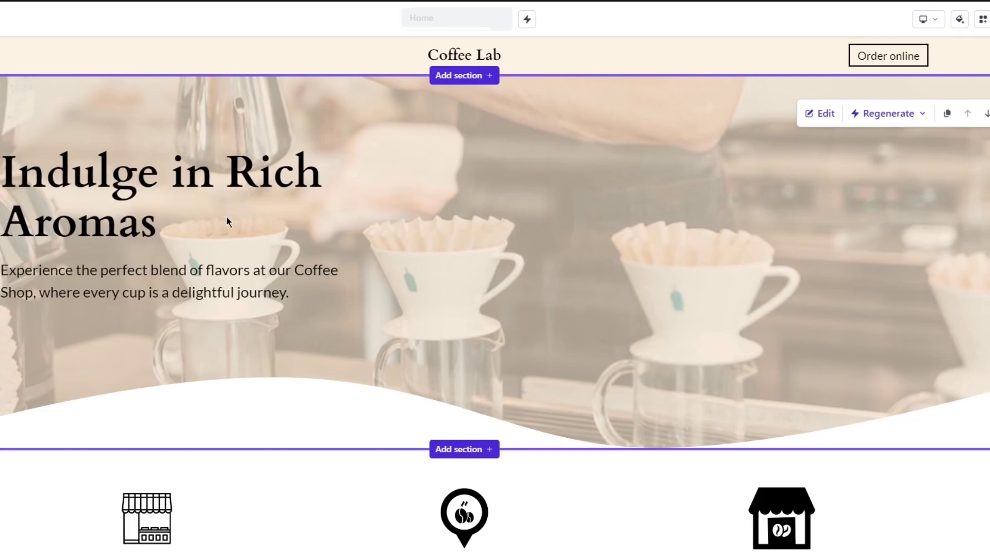
pyautogui.scroll(-6, 266, 217)
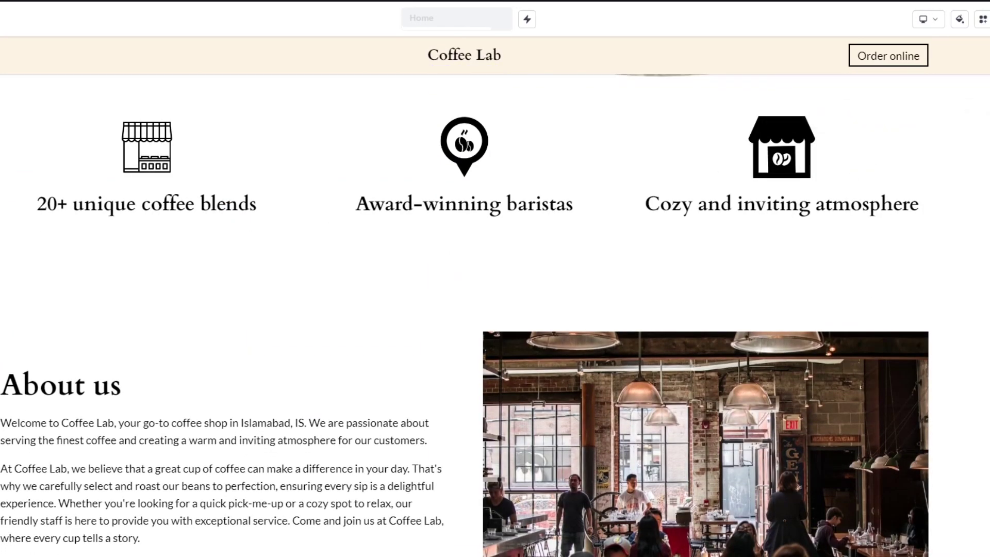
pyautogui.moveTo(836, 102)
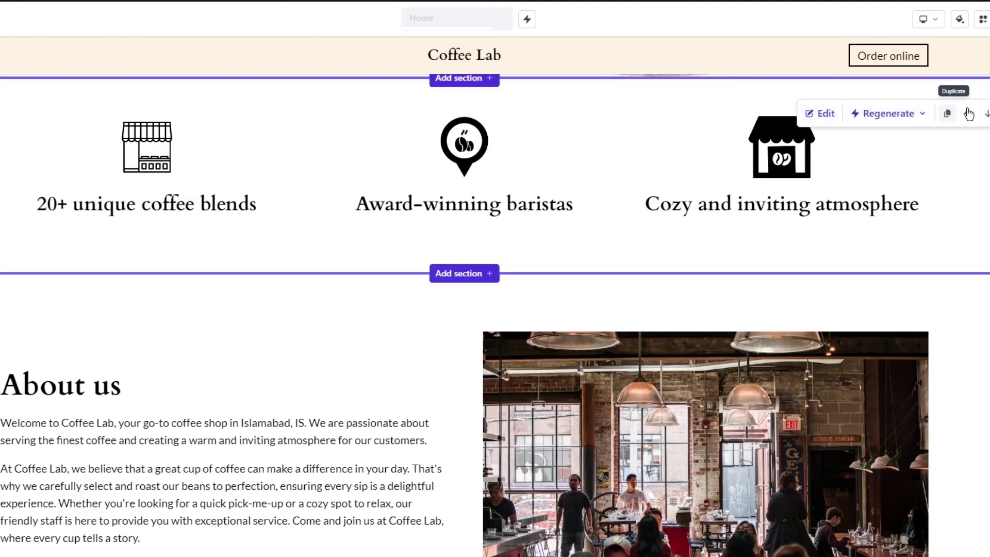
pyautogui.click(916, 116)
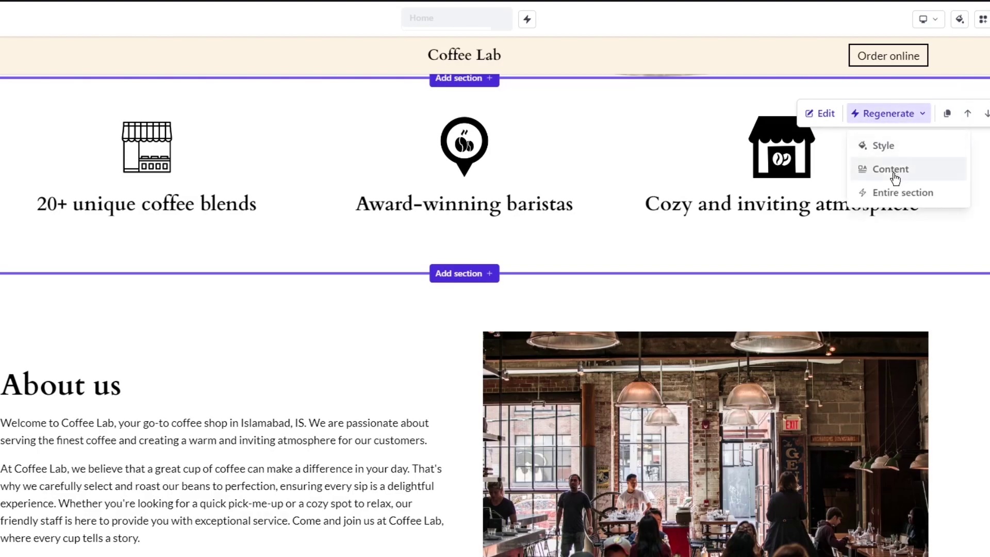
pyautogui.click(679, 156)
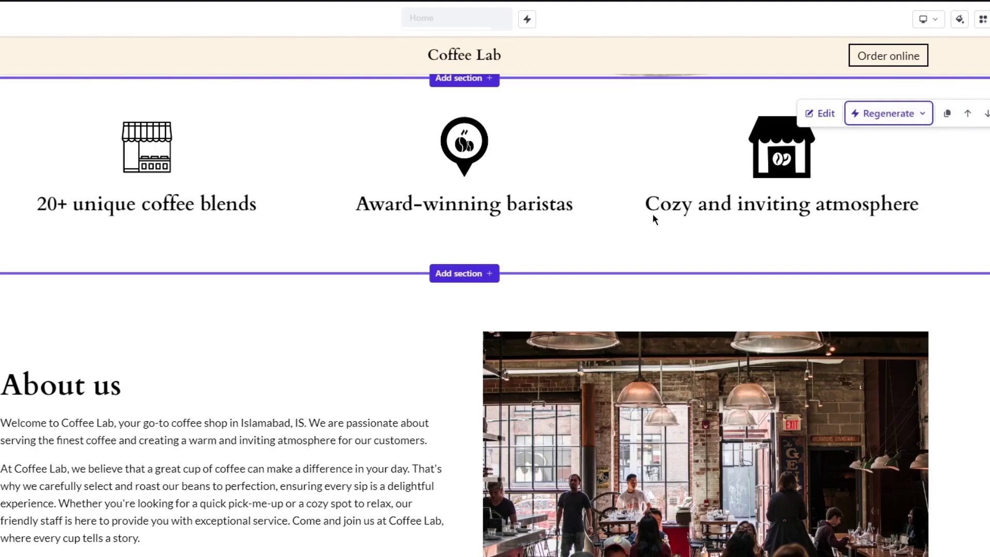
# Step: Regenerate the entire About us section, covering both its text and its image
pyautogui.scroll(-3, 640, 222)
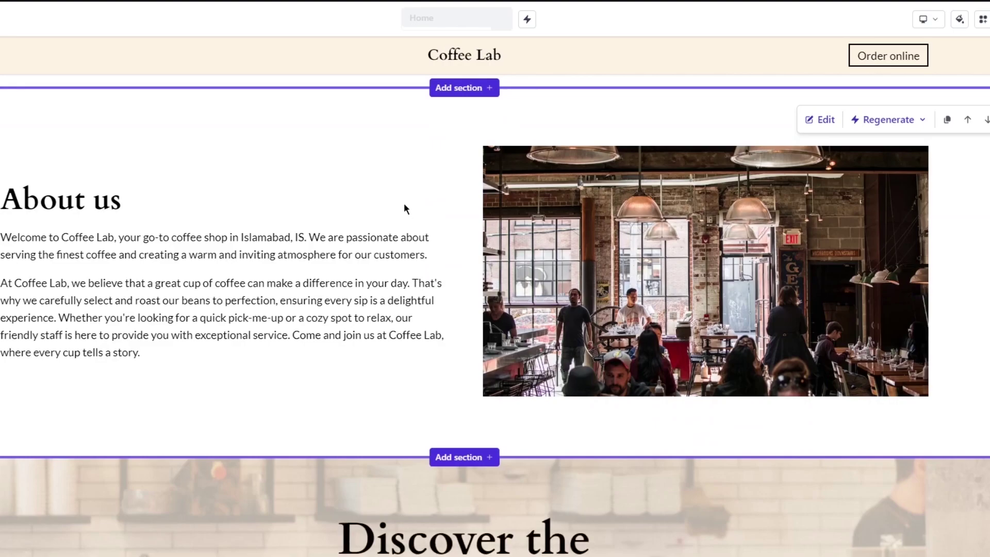
pyautogui.click(907, 123)
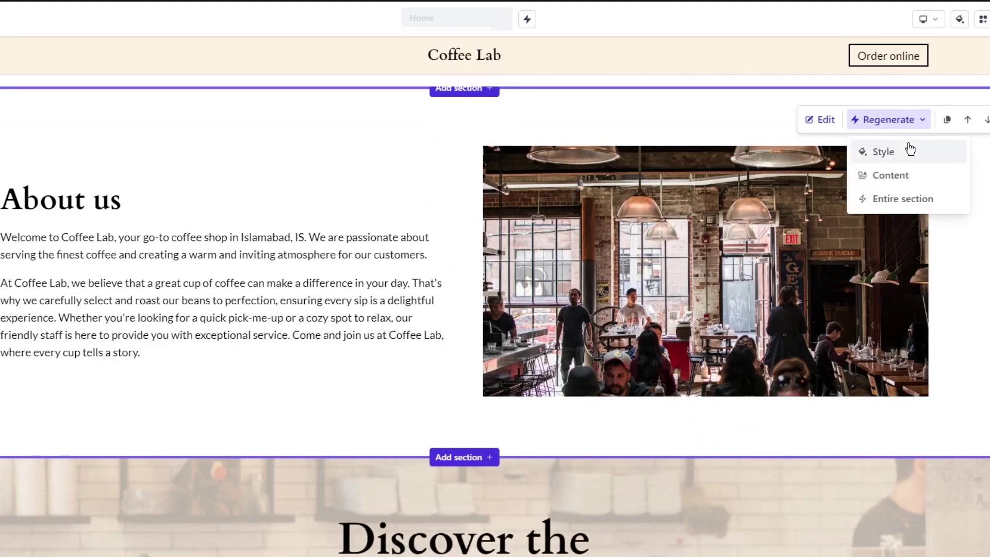
pyautogui.click(895, 198)
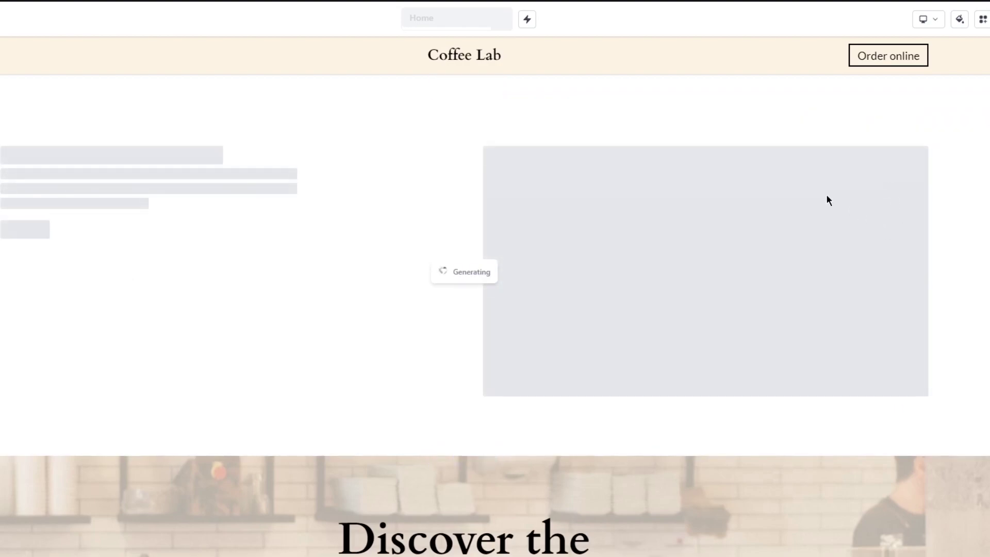
pyautogui.scroll(-8, 783, 206)
pyautogui.scroll(13, 783, 206)
pyautogui.scroll(-5, 784, 212)
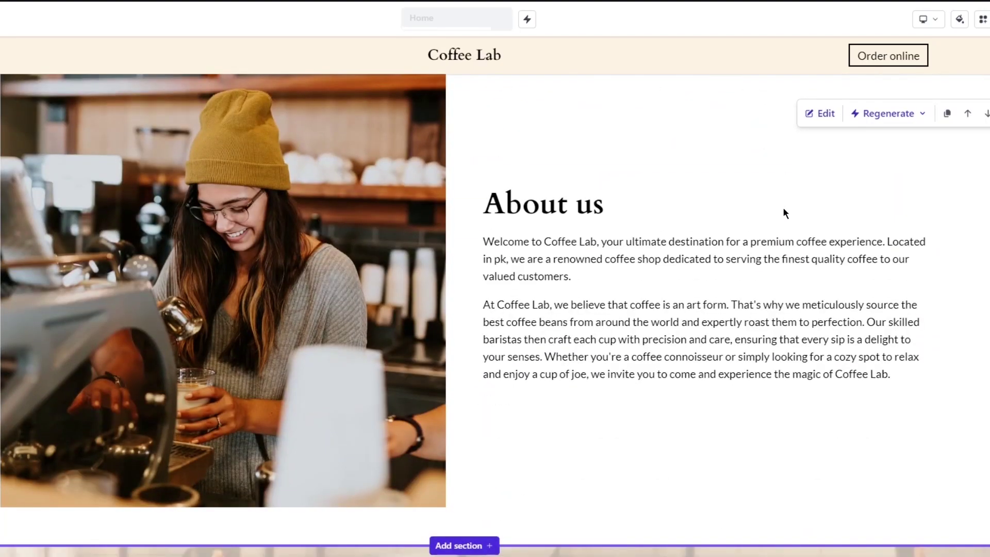
# Step: Regenerate only the style of the Order online section several times in a row
pyautogui.scroll(-12, 784, 209)
pyautogui.scroll(-3, 636, 225)
pyautogui.scroll(-7, 659, 246)
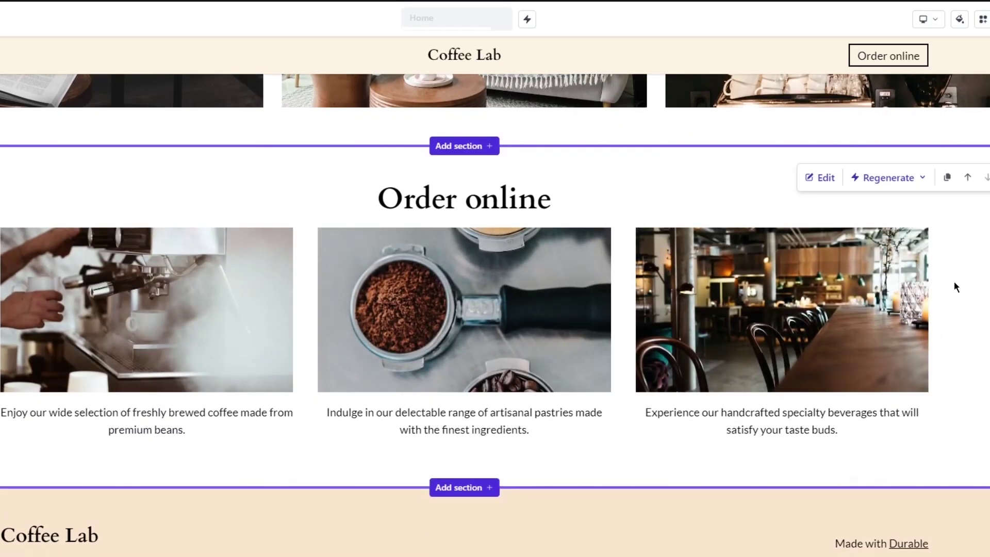
pyautogui.click(915, 181)
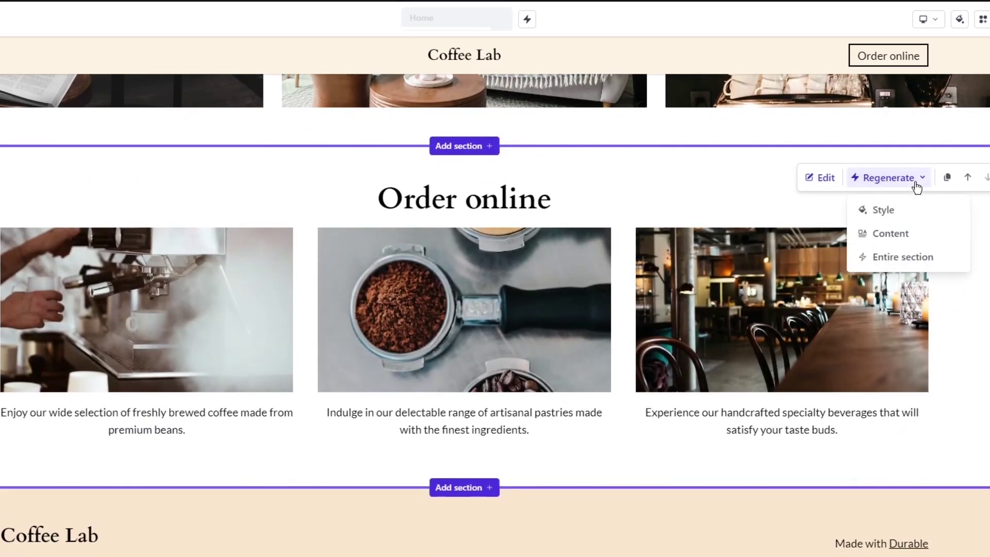
pyautogui.click(903, 217)
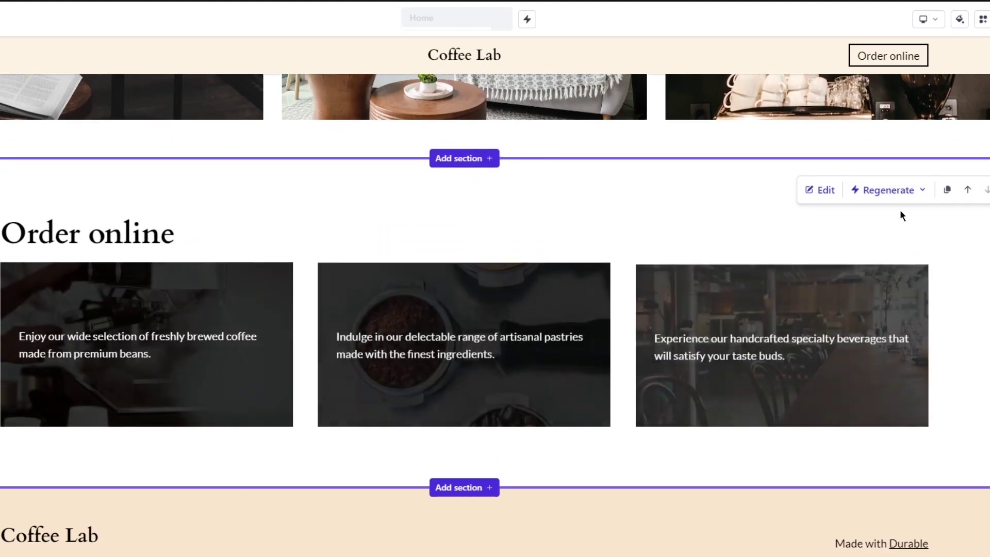
pyautogui.click(902, 190)
pyautogui.click(916, 223)
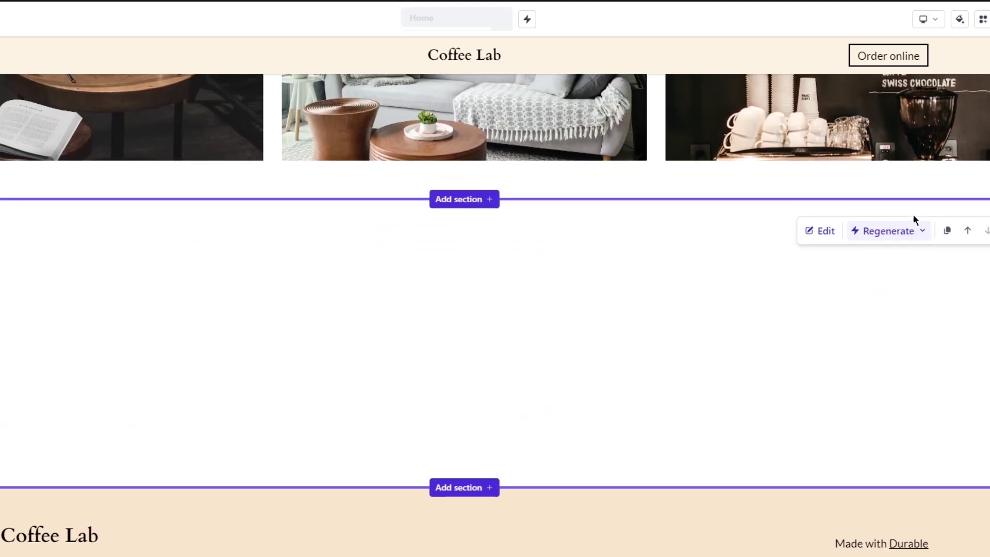
pyautogui.click(908, 223)
pyautogui.click(907, 265)
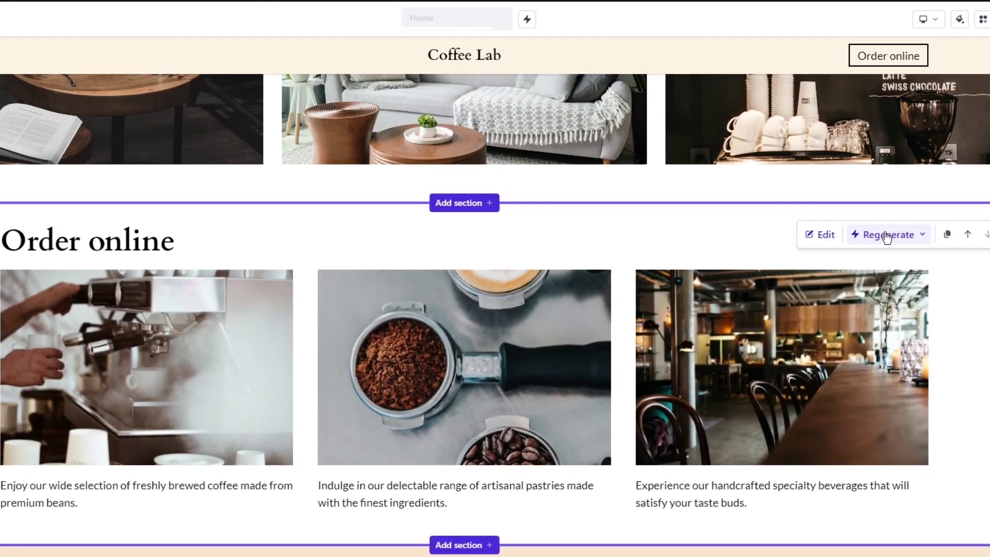
pyautogui.click(883, 235)
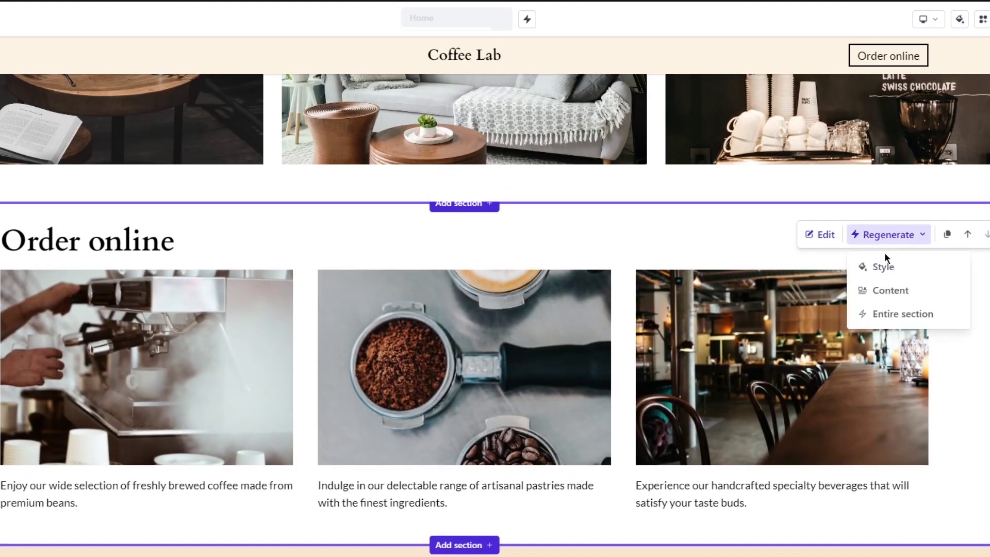
pyautogui.click(882, 266)
pyautogui.scroll(-3, 803, 277)
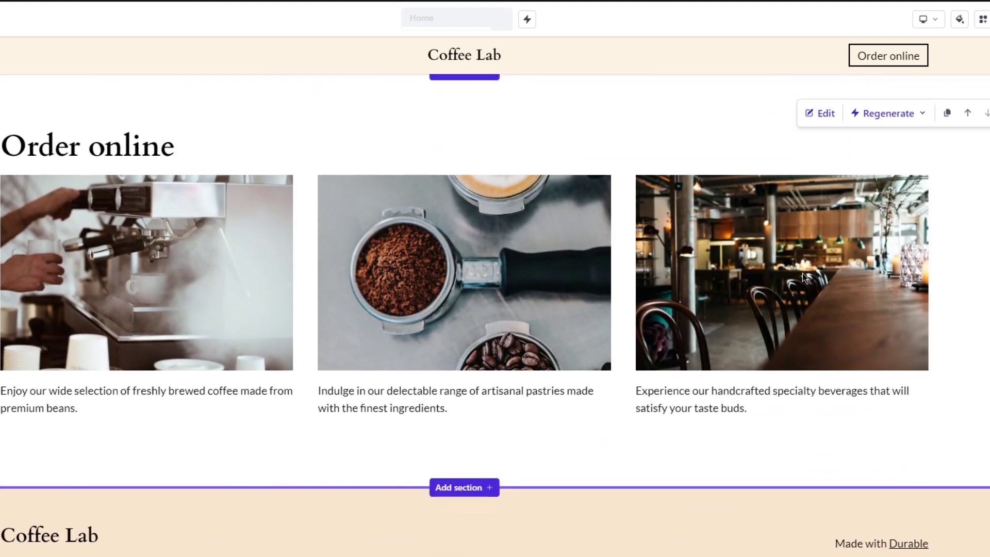
# Step: Add a Banner section between the opening Indulge in Rich Aromas banner and the row of three coffee shop features
pyautogui.scroll(5, 321, 289)
pyautogui.scroll(-5, 264, 339)
pyautogui.scroll(15, 266, 338)
pyautogui.scroll(15, 516, 329)
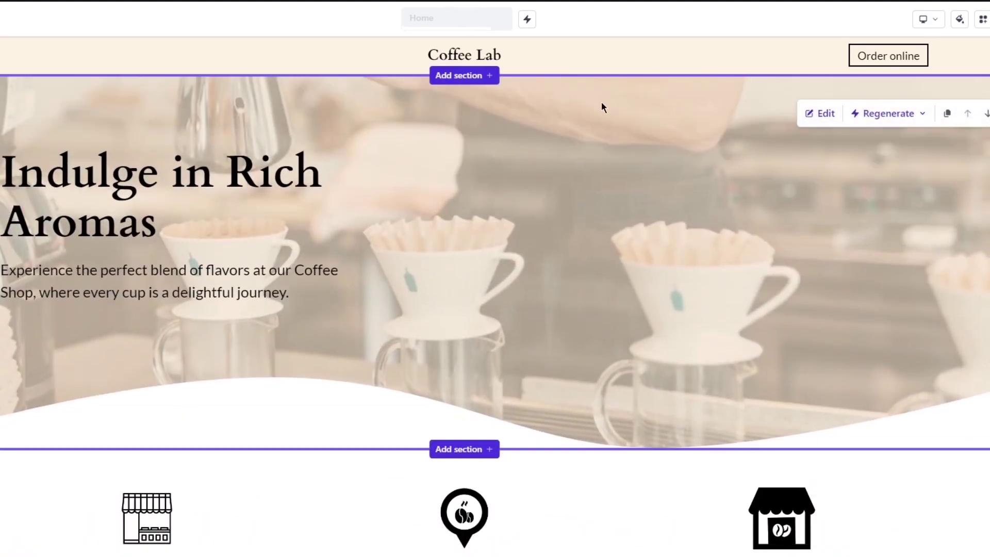
pyautogui.scroll(-1, 568, 212)
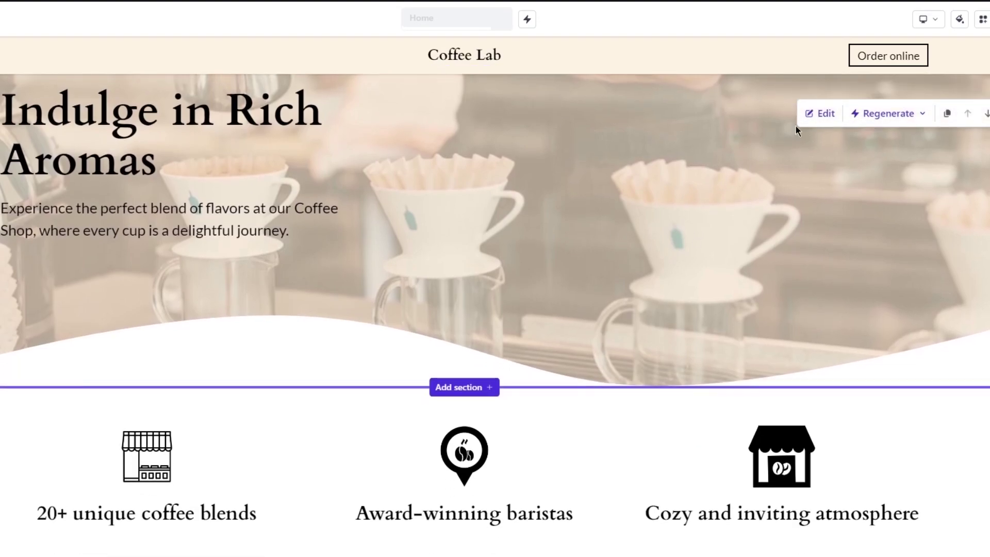
pyautogui.click(476, 382)
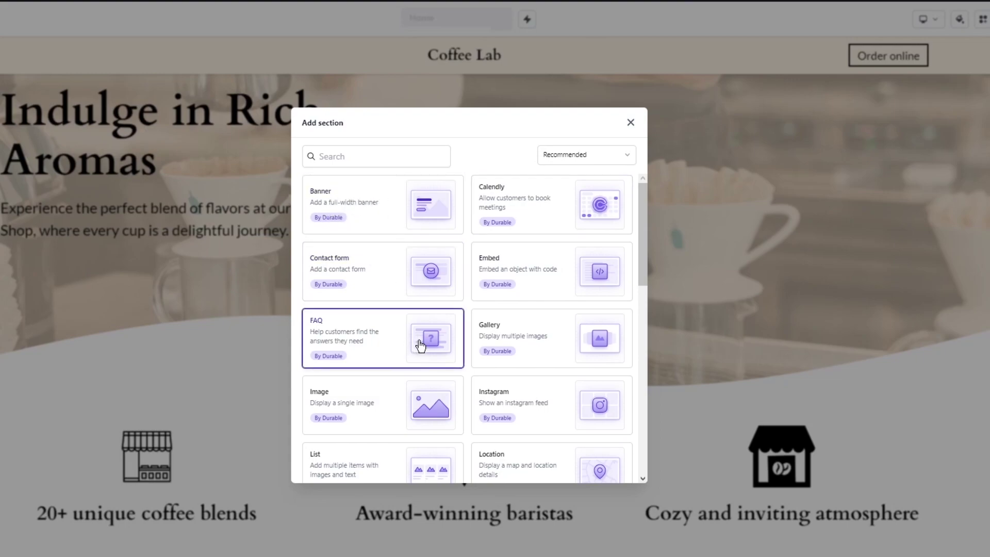
pyautogui.click(386, 200)
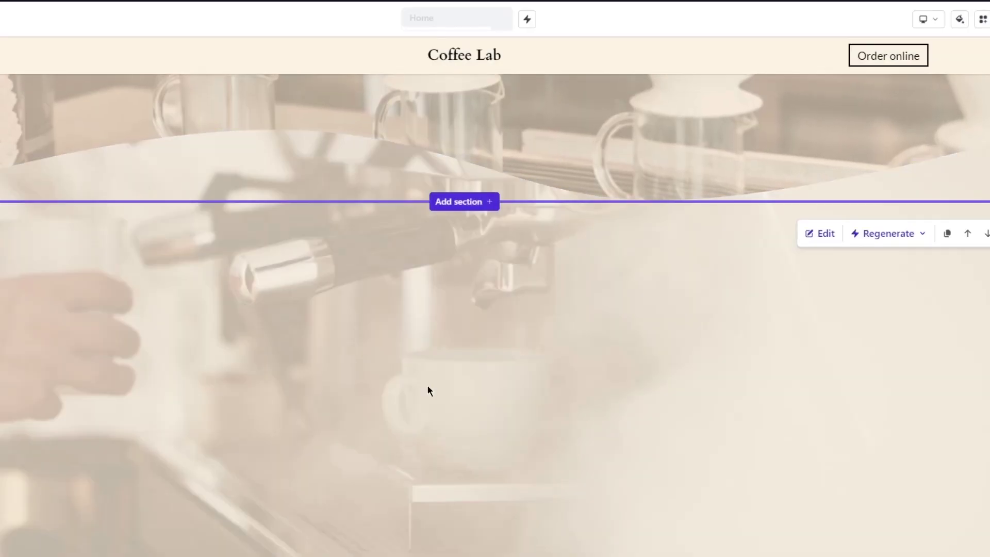
pyautogui.scroll(3, 426, 279)
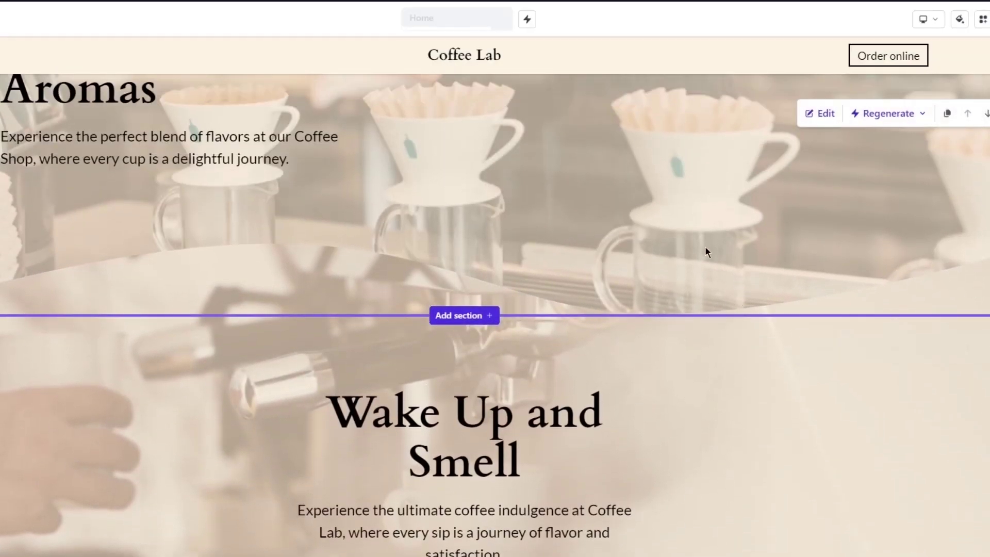
pyautogui.scroll(-5, 622, 184)
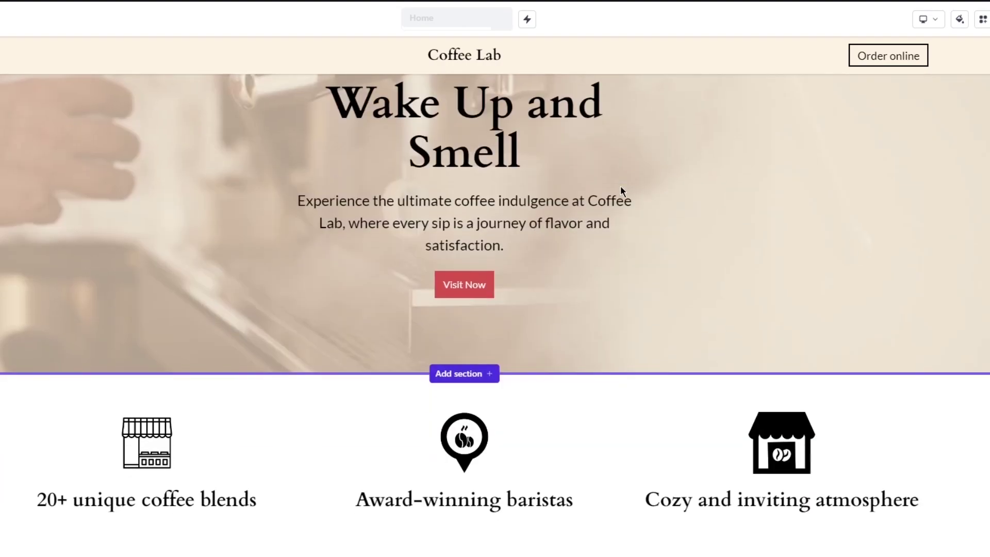
# Step: Move the Wake Up and Smell banner above the Indulge in Rich Aromas banner so it opens the page
pyautogui.scroll(7, 534, 193)
pyautogui.scroll(-5, 424, 224)
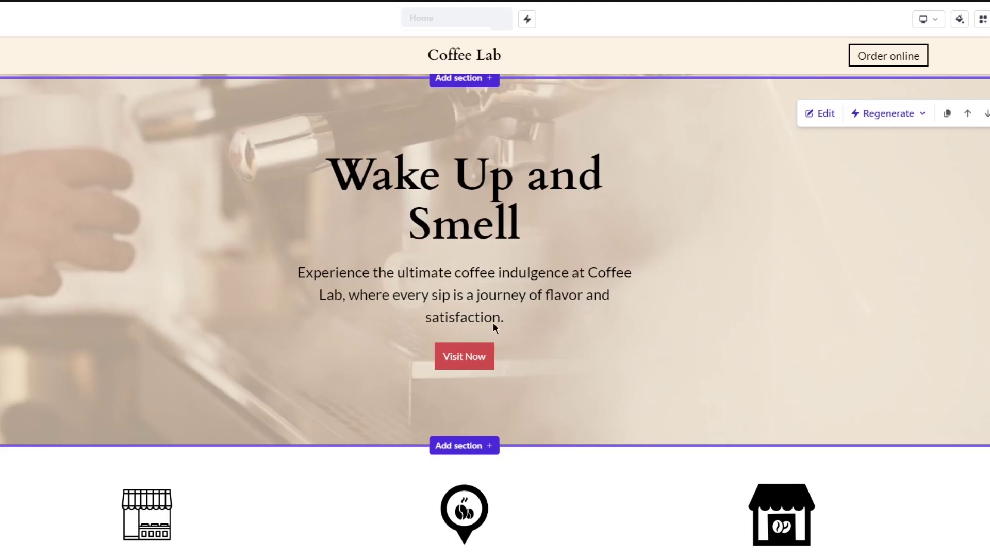
pyautogui.scroll(5, 493, 323)
pyautogui.click(968, 357)
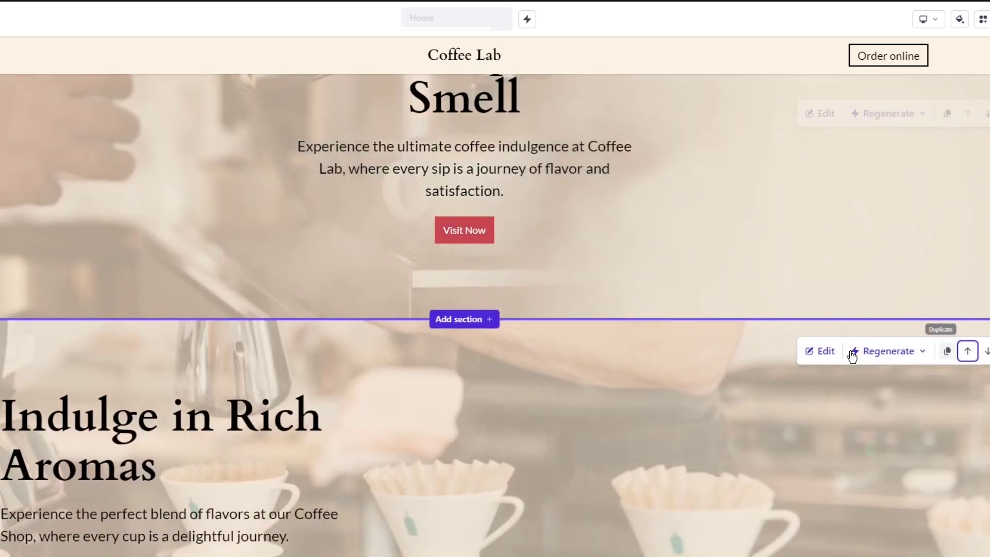
pyautogui.scroll(3, 469, 272)
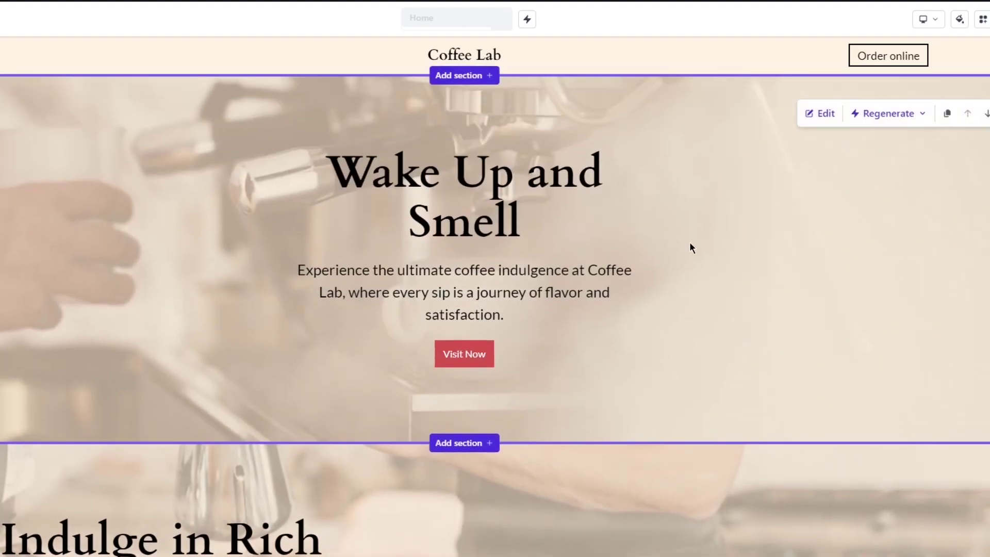
# Step: Set the horizontal alignment of the Wake Up and Smell banner's content to left in its style settings
pyautogui.click(823, 113)
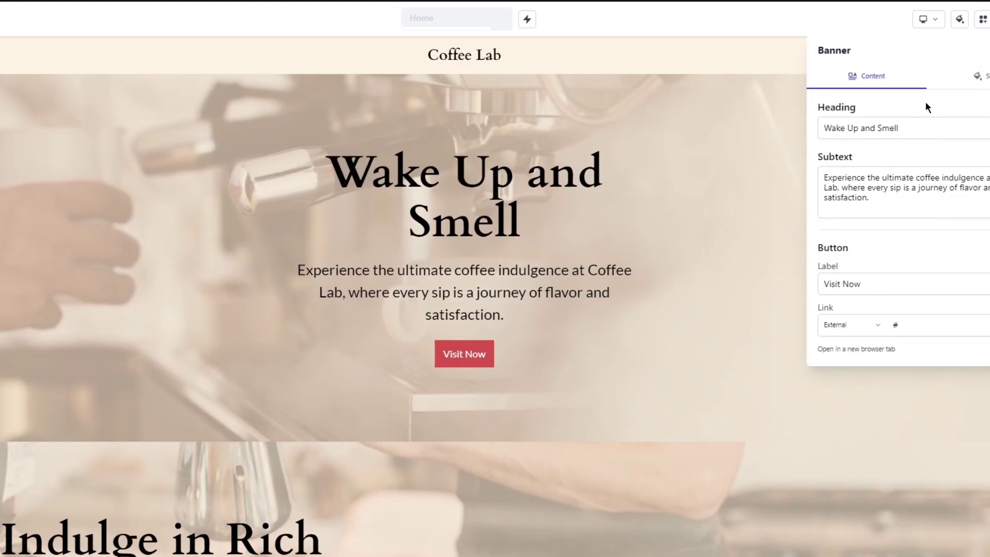
pyautogui.click(981, 77)
pyautogui.scroll(-1, 852, 397)
pyautogui.scroll(-1, 896, 410)
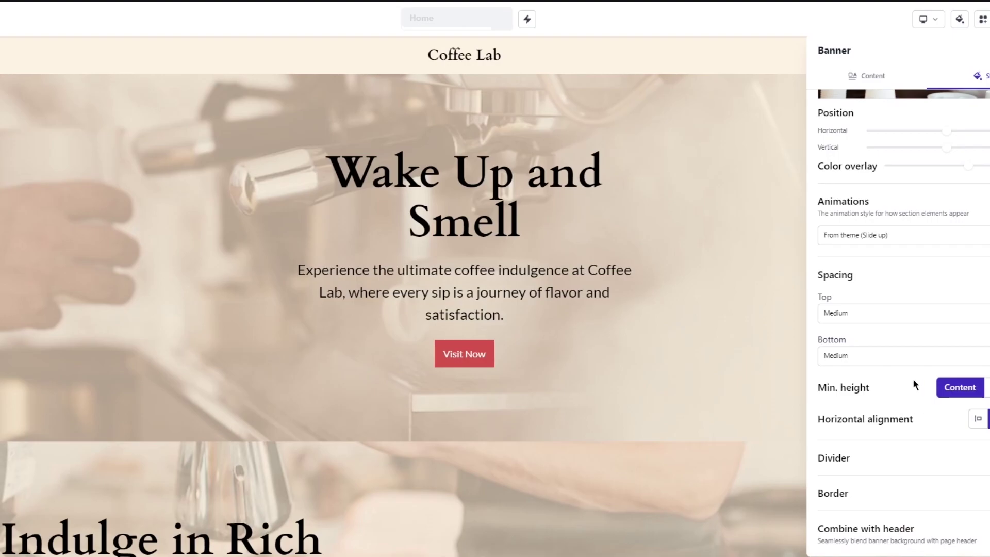
pyautogui.scroll(6, 924, 388)
pyautogui.scroll(-6, 919, 234)
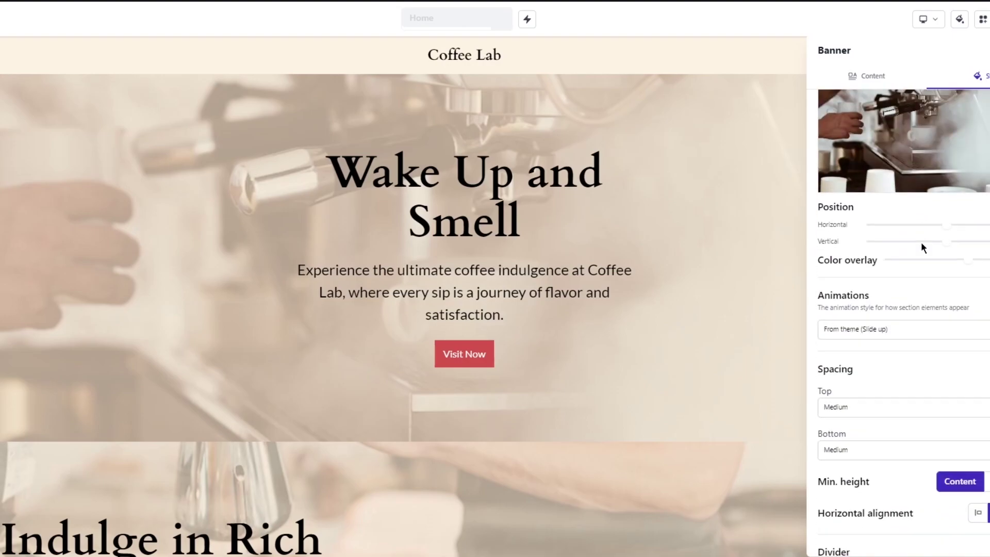
pyautogui.click(980, 422)
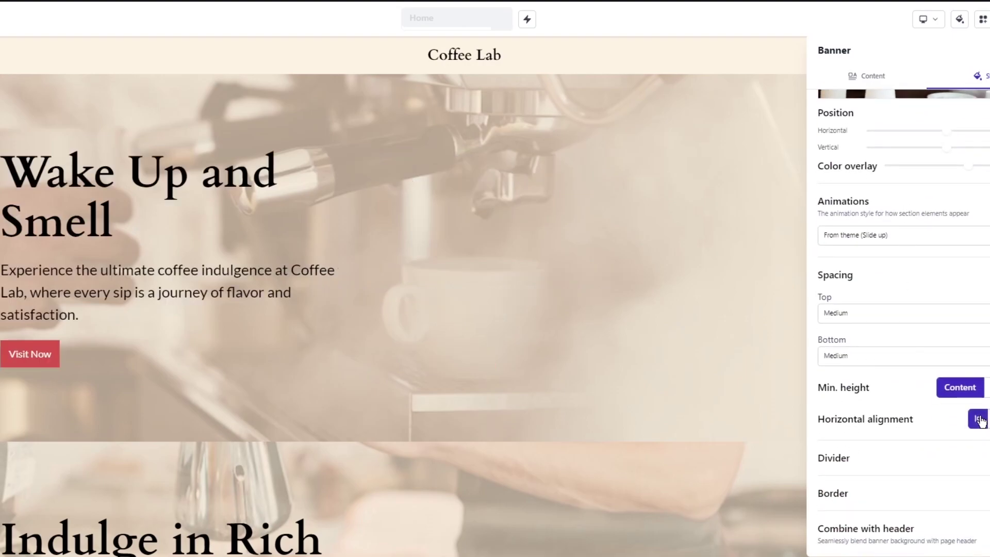
pyautogui.scroll(-5, 296, 298)
pyautogui.click(191, 290)
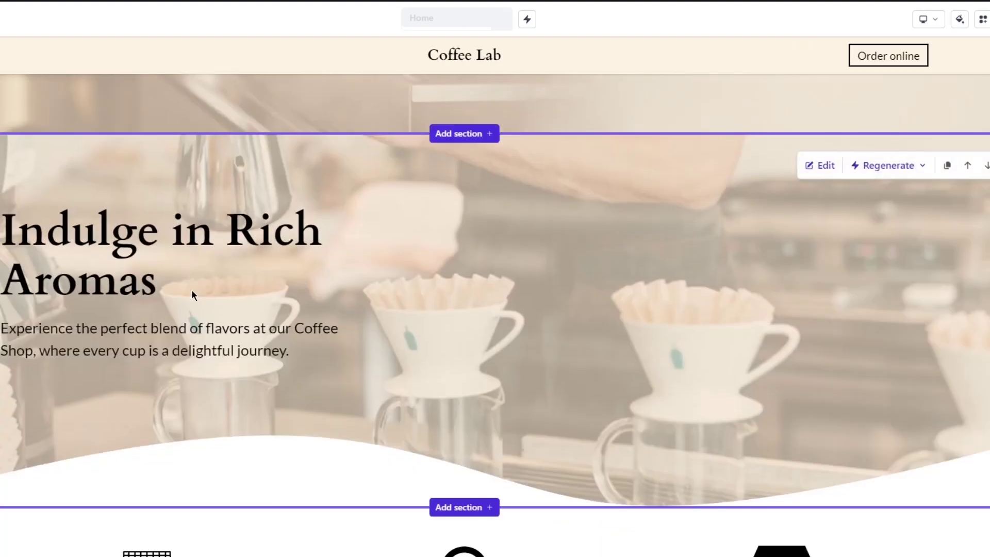
# Step: Set the horizontal alignment of the Indulge in Rich Aromas banner to center, and review the page
pyautogui.click(825, 167)
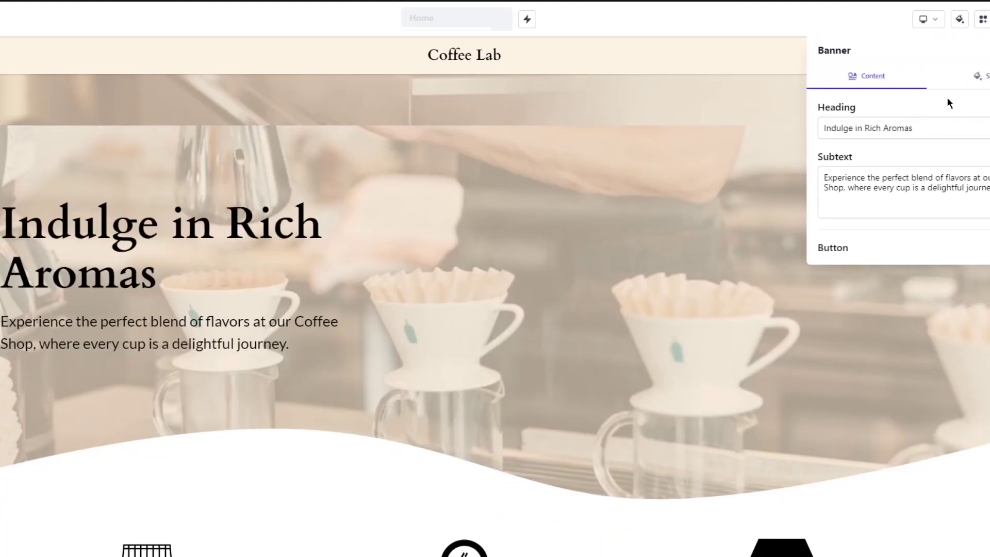
pyautogui.click(979, 77)
pyautogui.scroll(-5, 873, 392)
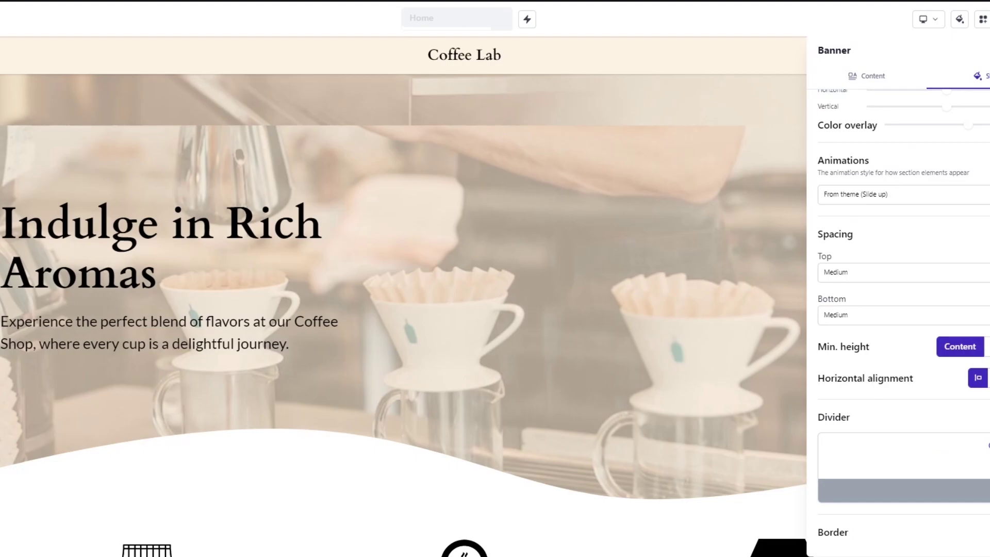
pyautogui.click(989, 378)
pyautogui.scroll(5, 547, 341)
pyautogui.scroll(-3, 547, 347)
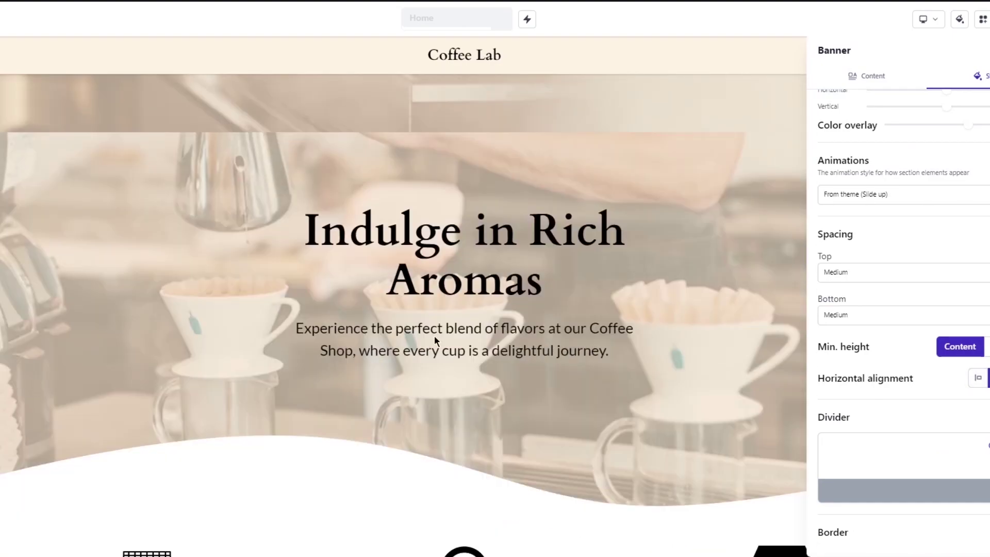
pyautogui.scroll(3, 423, 338)
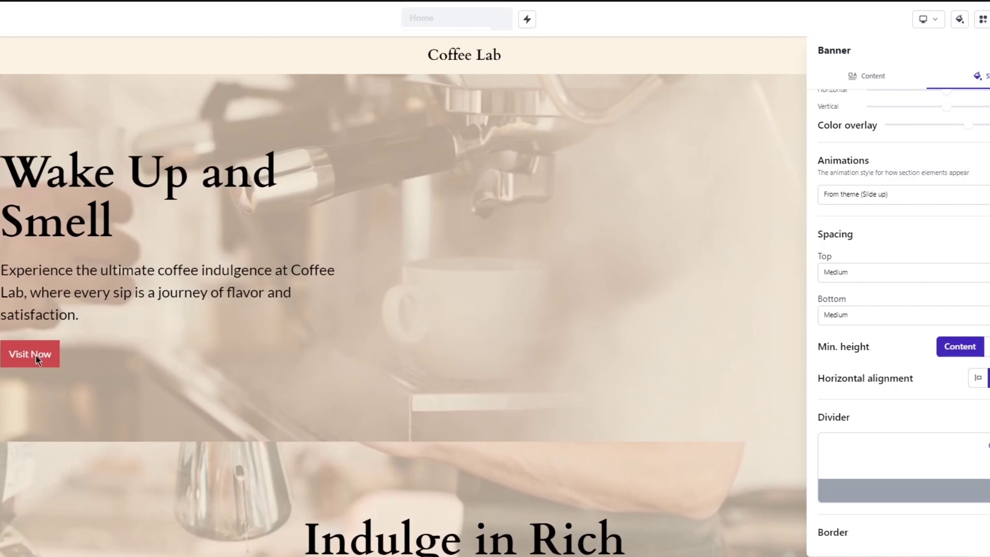
pyautogui.scroll(-10, 42, 360)
pyautogui.scroll(10, 416, 341)
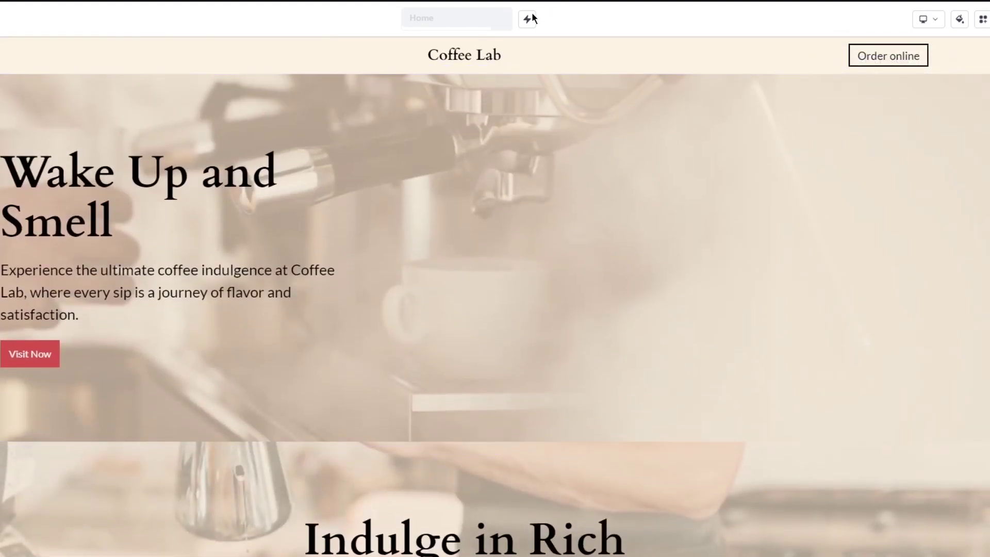
# Step: Check the AI assistant's suggested website tasks, dismiss the assistant, and save the website changes
pyautogui.click(522, 24)
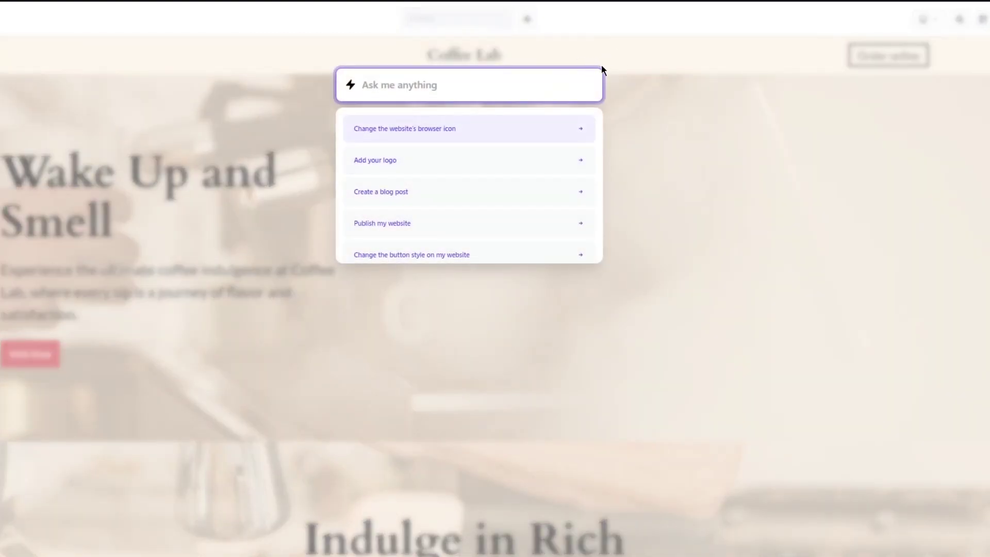
pyautogui.click(745, 123)
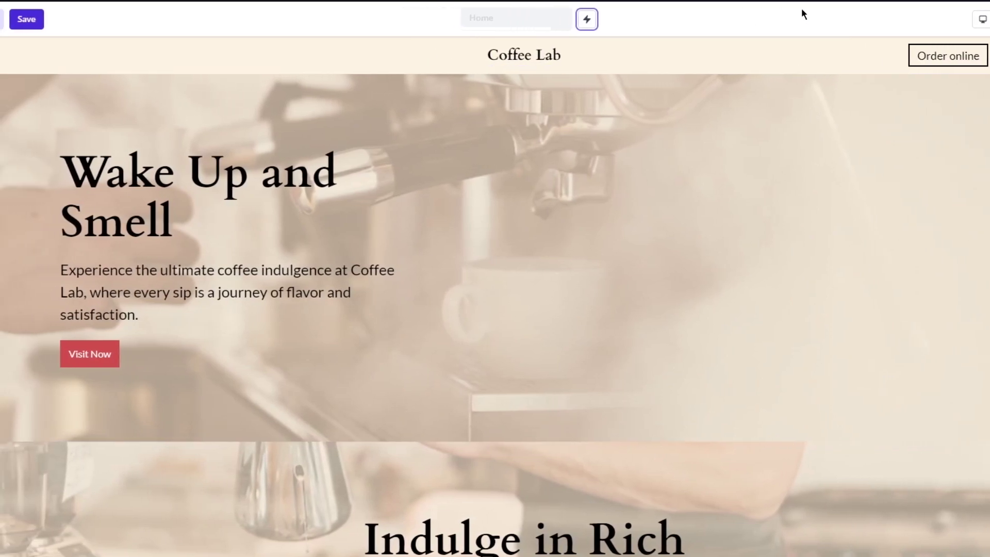
pyautogui.click(30, 19)
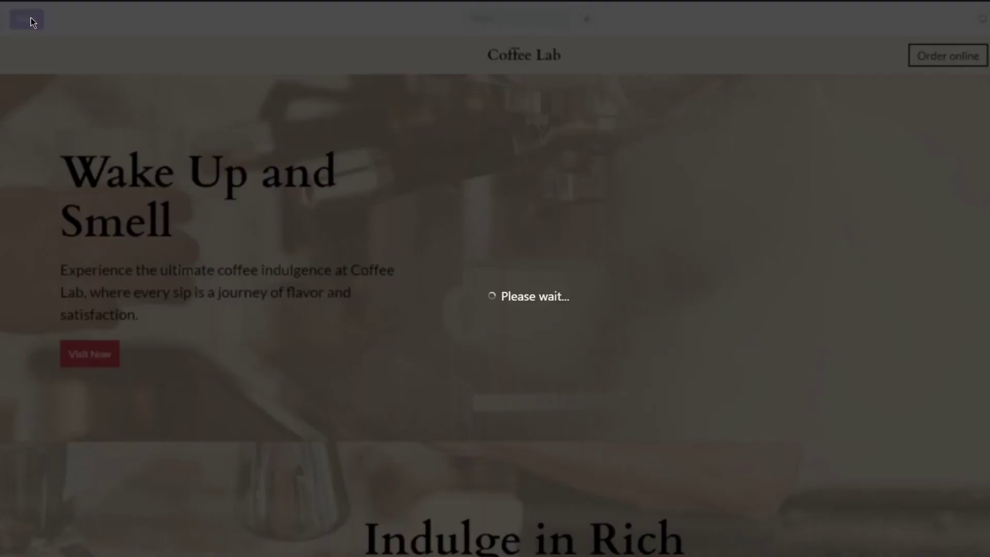